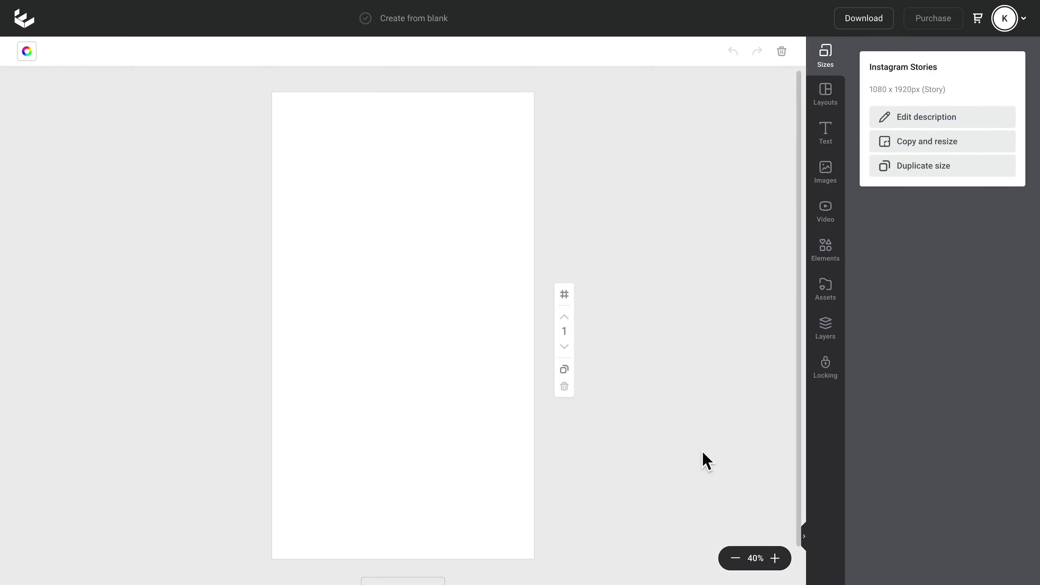
- Search the shape masks for polaroid and add the plain white polaroid frame to the page
left_click(827, 255)
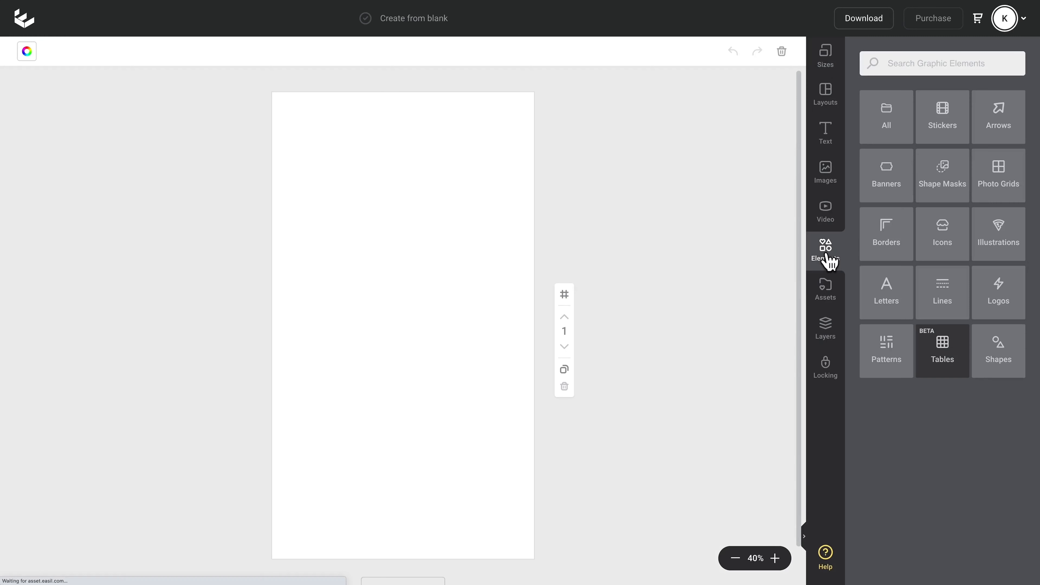
left_click(936, 190)
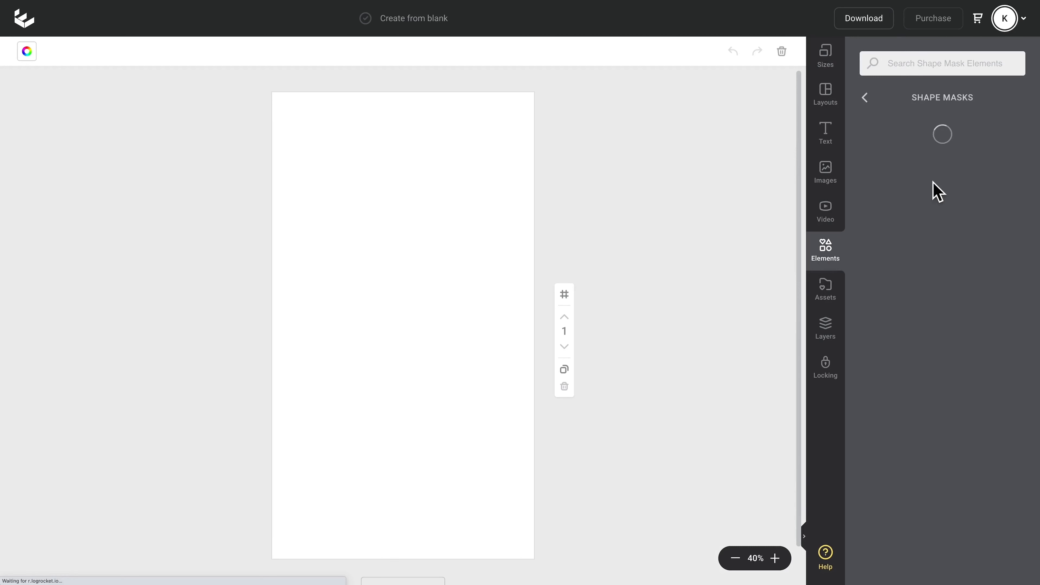
left_click(904, 70)
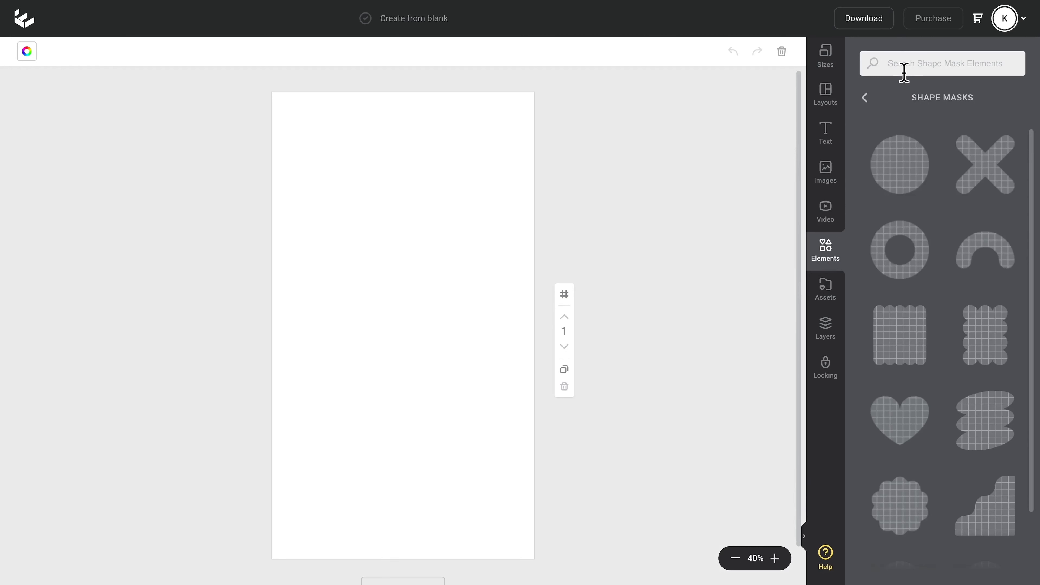
type("polaroid")
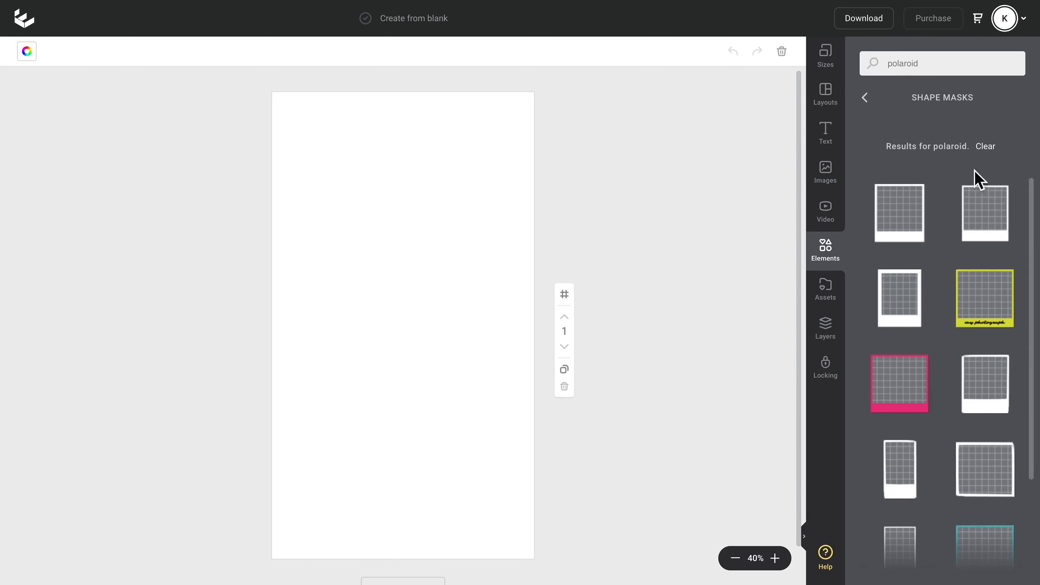
left_click(988, 219)
- Enlarge the polaroid frame and place it centred, slightly below the middle of the page
left_click_drag(445, 291, 514, 232)
left_click_drag(375, 372, 304, 429)
left_click_drag(428, 295, 418, 327)
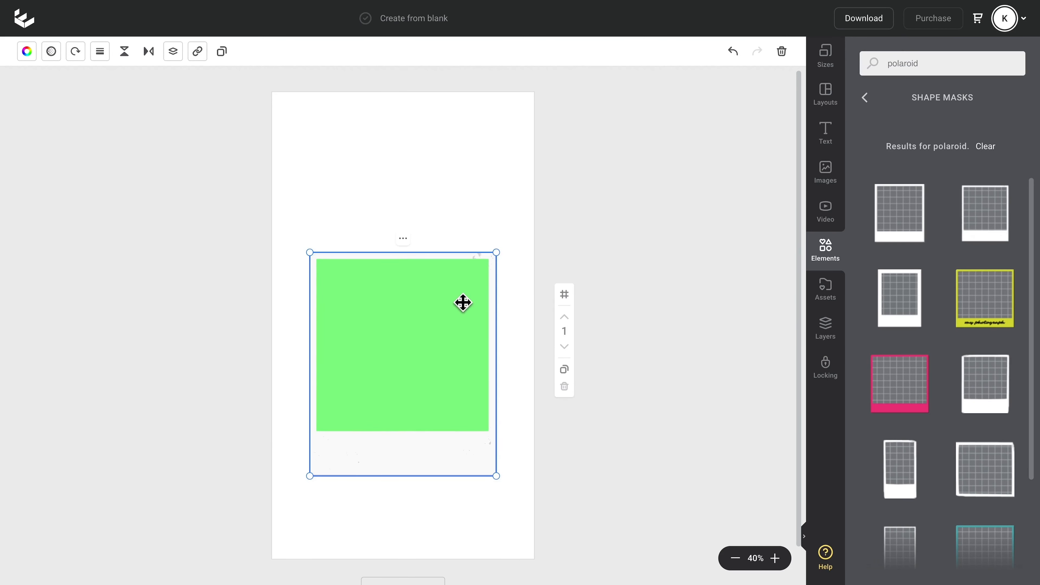
- Upload the desktop video production ID_4916243.mp4 to My Videos and place it inside the polaroid frame
left_click(825, 211)
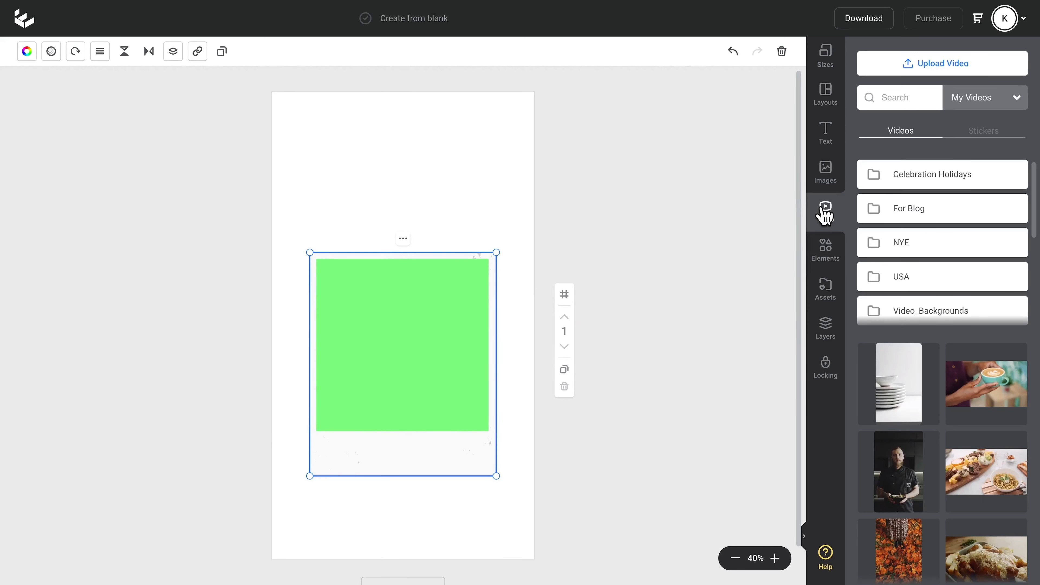
key("ctrl+Left")
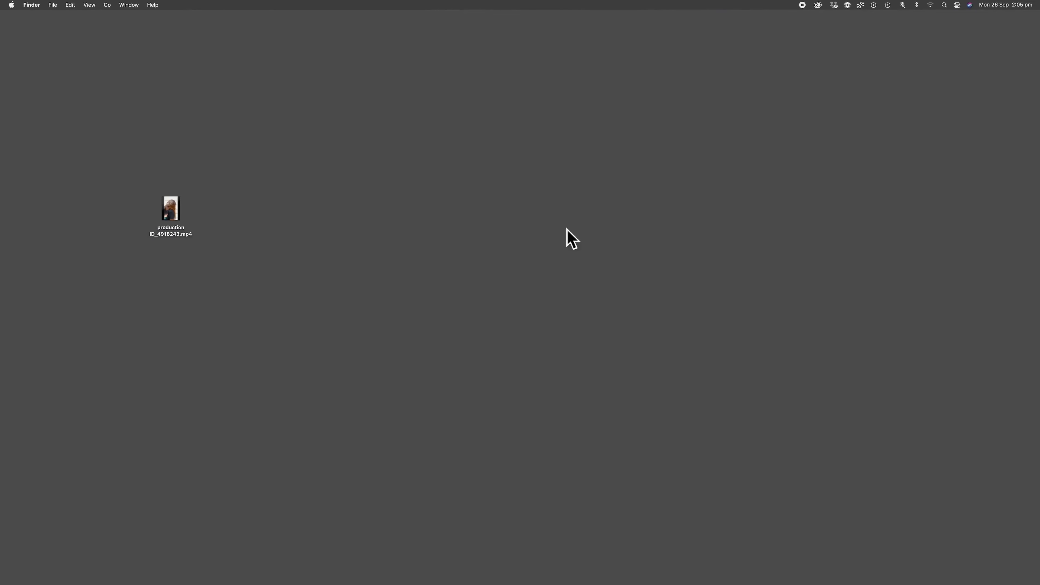
key("ctrl+Right")
left_click_drag(172, 184, 945, 330)
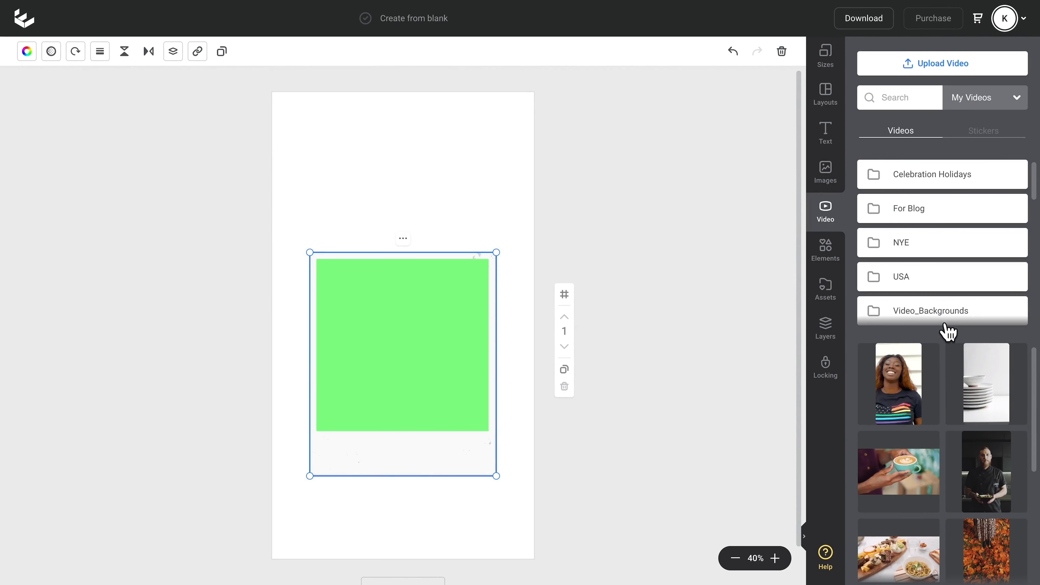
left_click(920, 348)
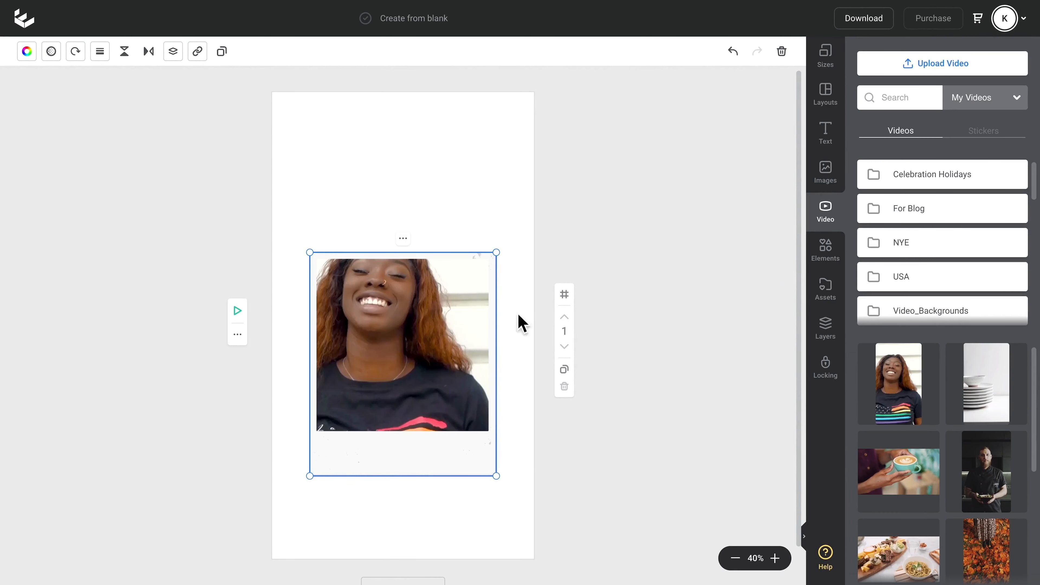
- Crop the video inside the polaroid, enlarging it slightly and shifting it down so the woman's whole face fits the frame
double_click(450, 291)
left_click_drag(494, 201, 510, 189)
left_click_drag(312, 508, 302, 522)
left_click_drag(463, 323, 464, 355)
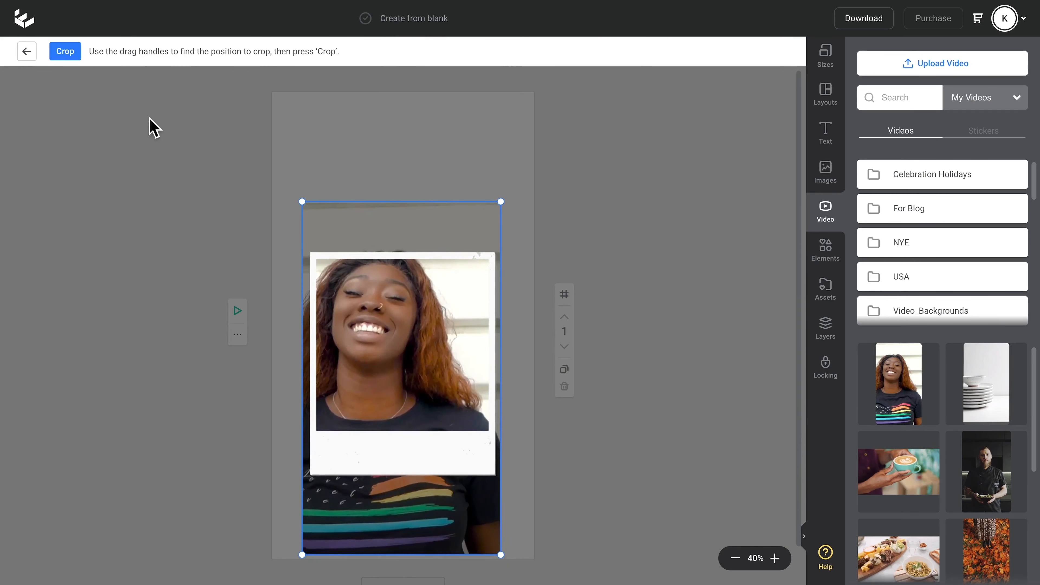
left_click(70, 52)
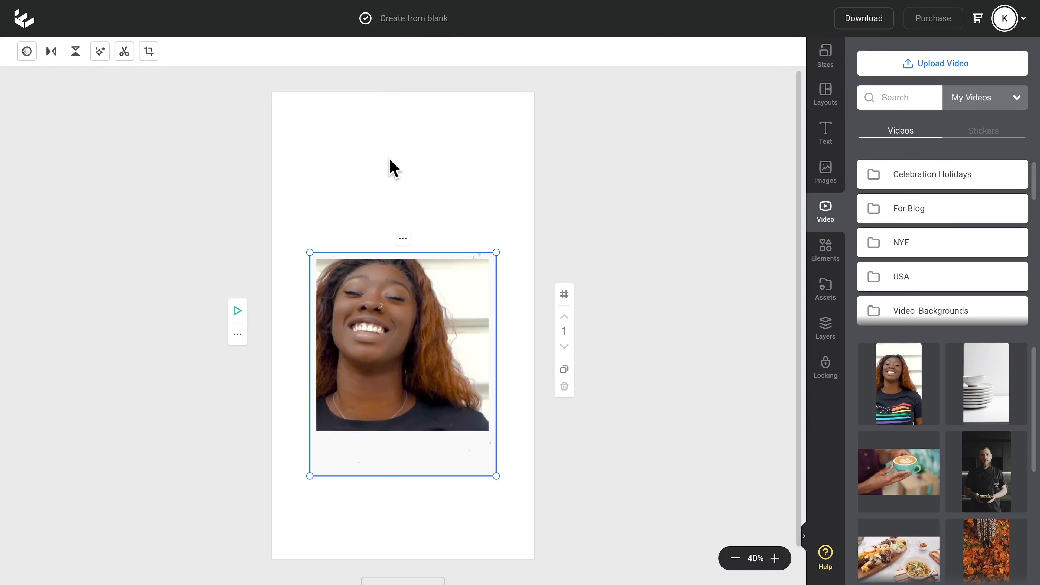
- Set the page background to #3a3844 by sampling the dark shirt in the video
left_click(373, 157)
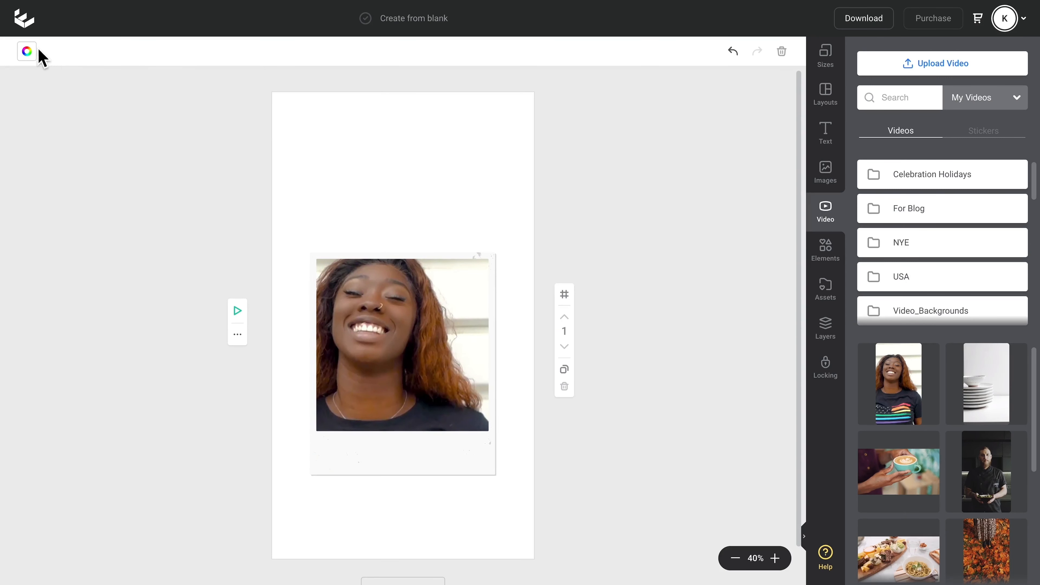
left_click(28, 52)
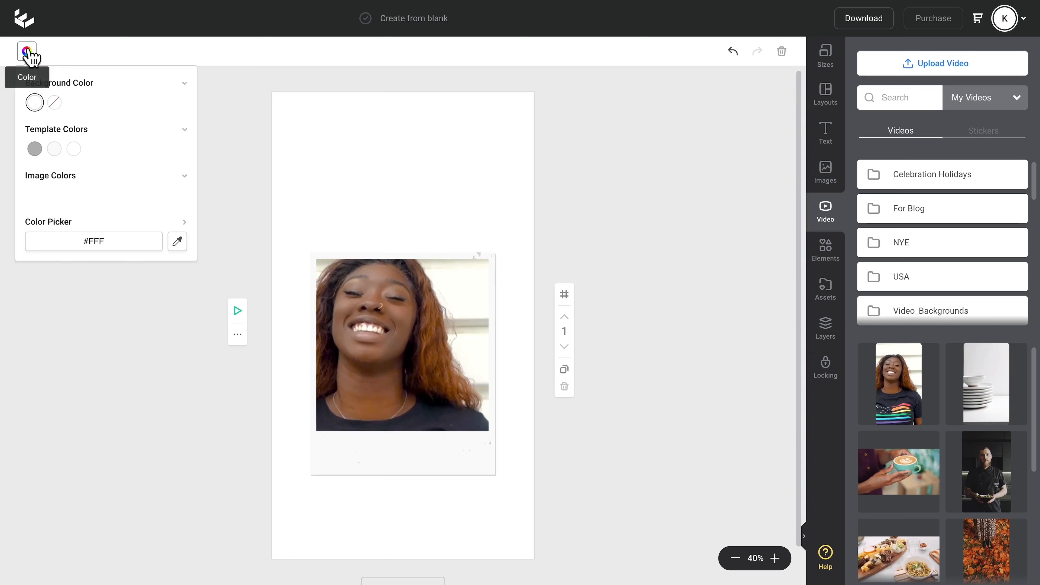
left_click(177, 241)
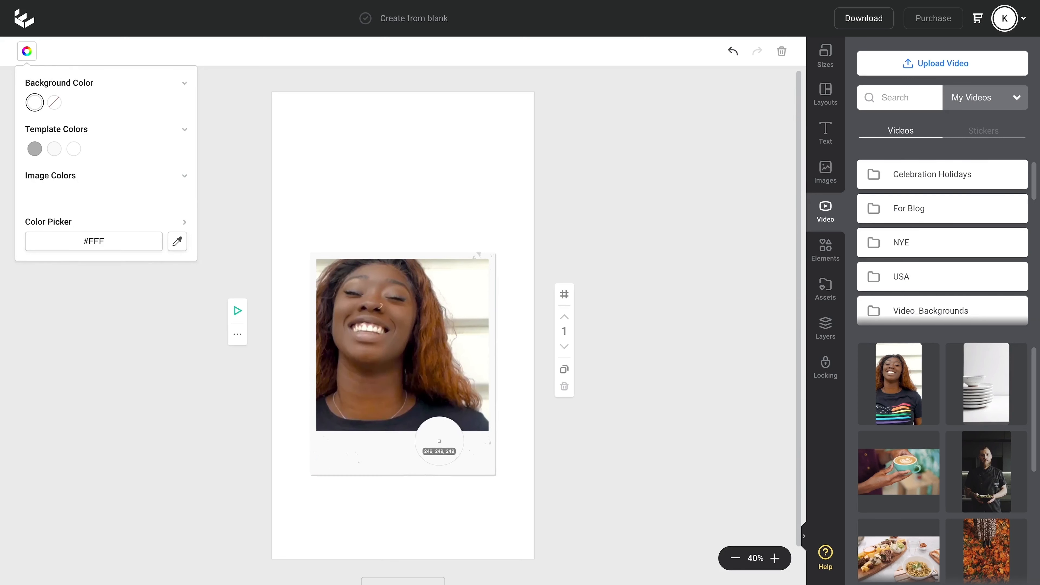
left_click(460, 422)
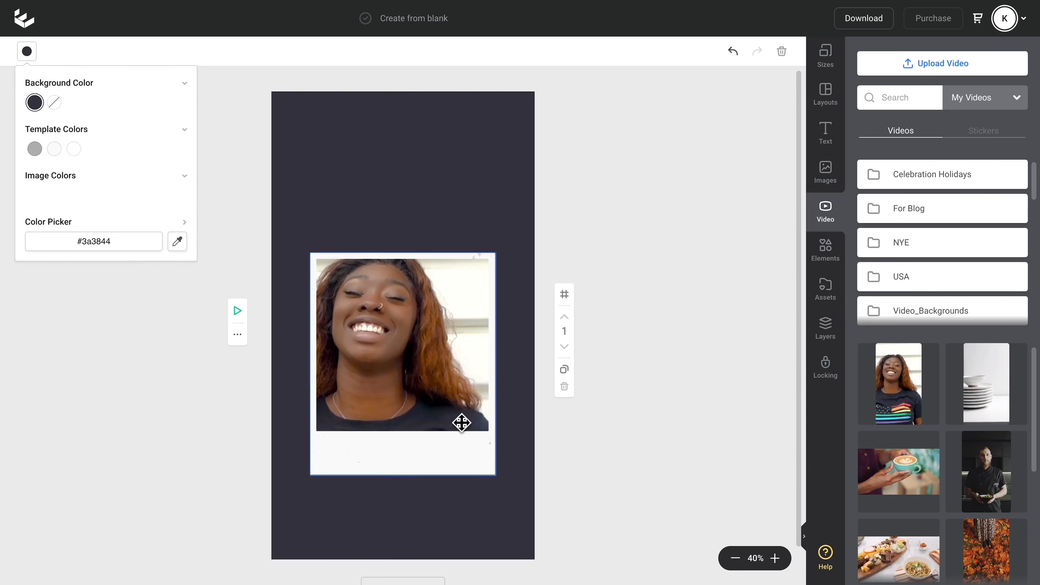
left_click(480, 223)
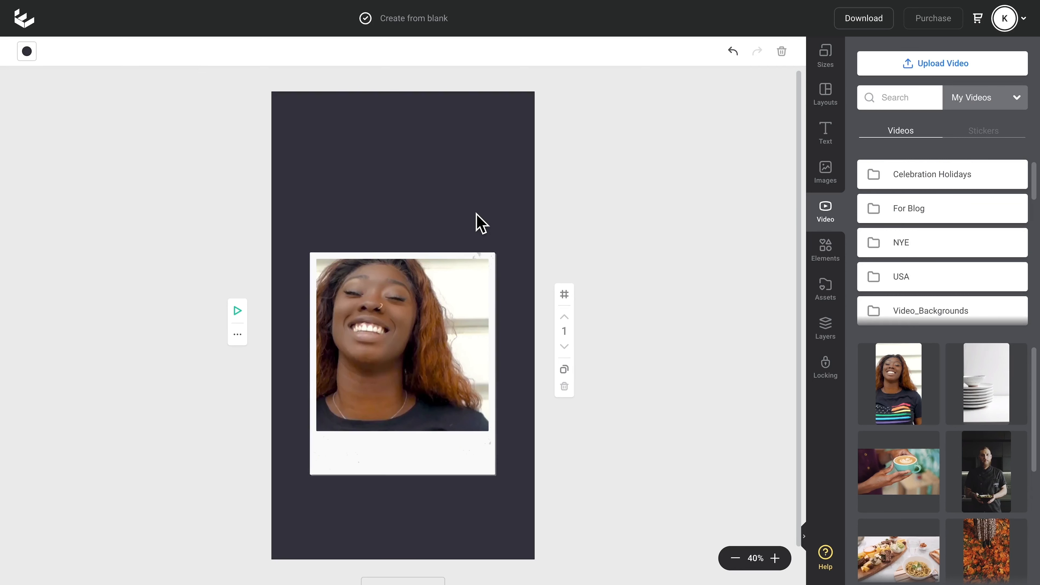
- Add a text box just above the polaroid and colour its text pink, FF83FC
left_click(826, 133)
left_click(942, 61)
left_click_drag(436, 325, 430, 220)
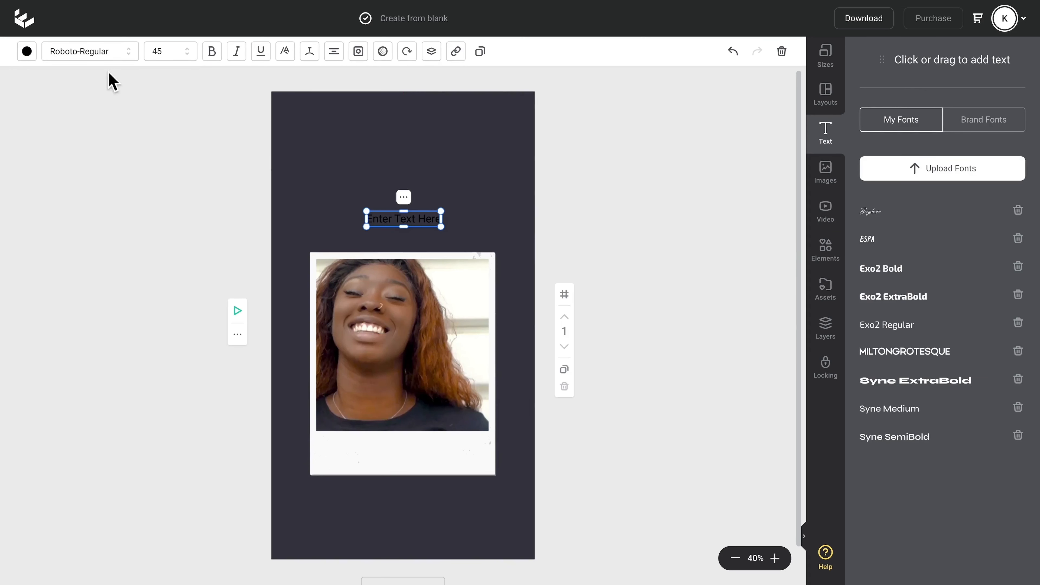
left_click(28, 54)
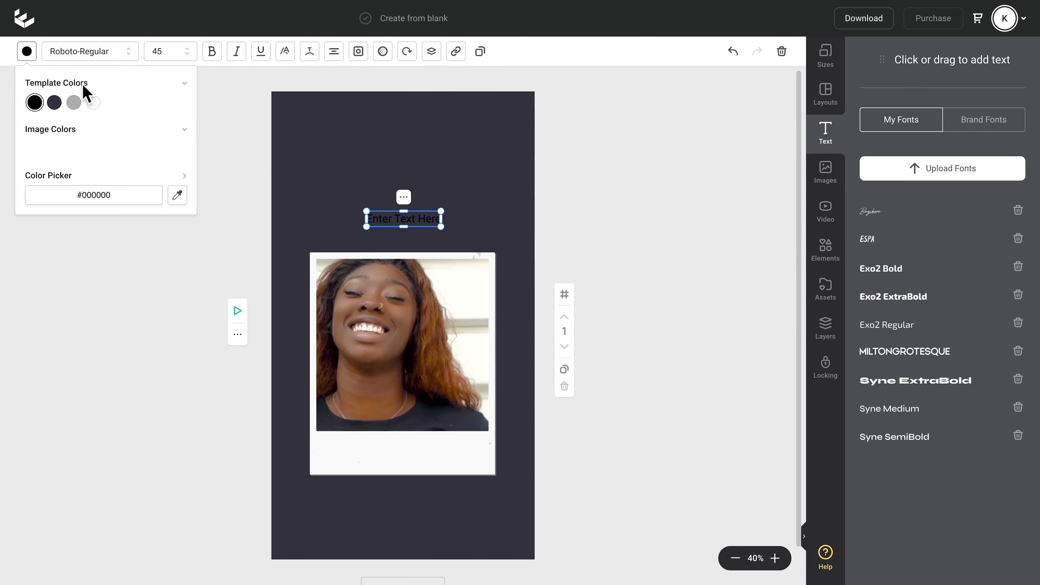
left_click(65, 180)
left_click(181, 201)
left_click_drag(136, 182, 108, 186)
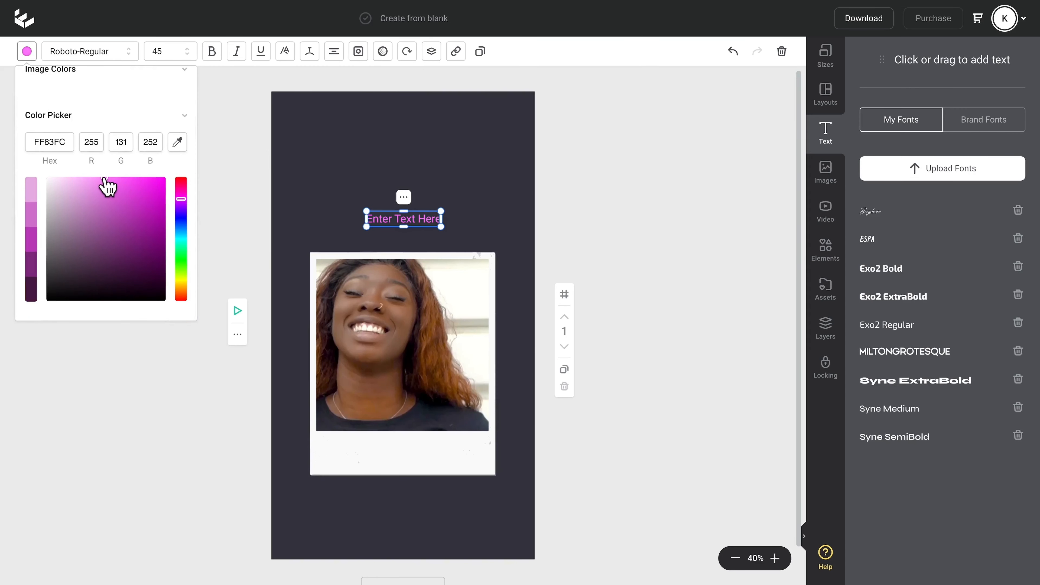
- Set the pink text's font to Tangelo
left_click(96, 51)
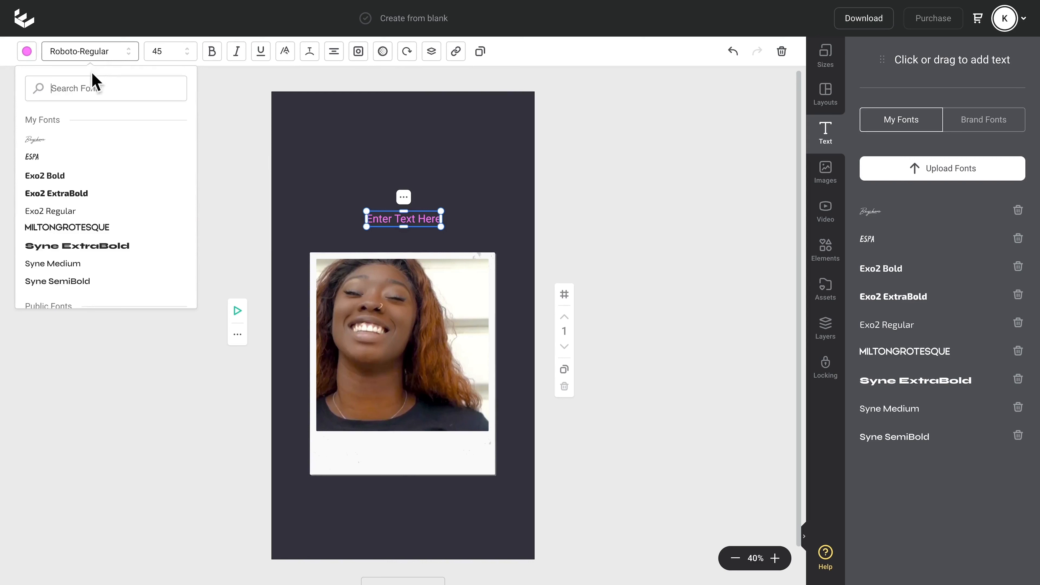
left_click(94, 88)
type("tang")
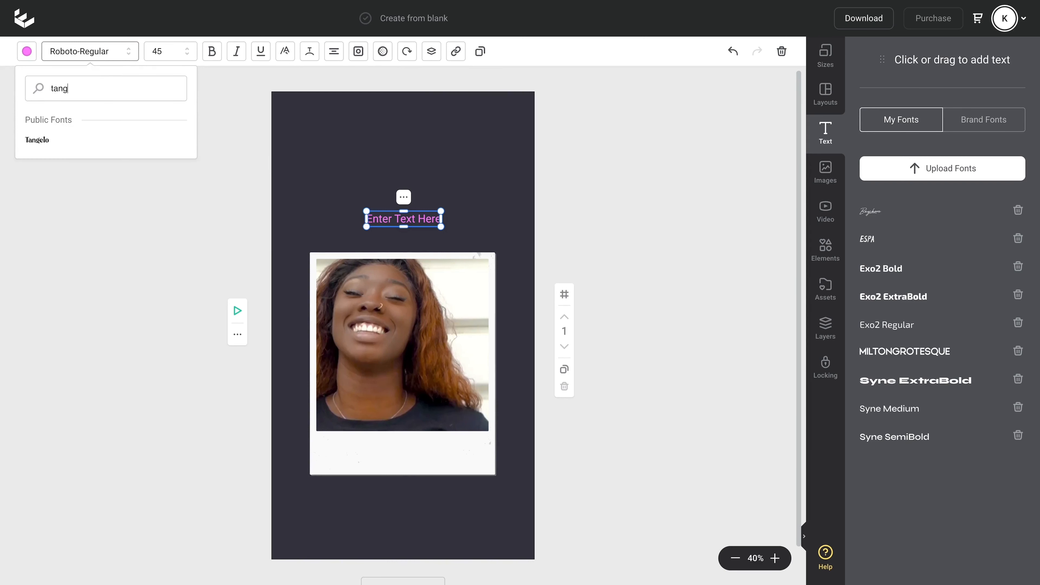
left_click(68, 142)
- Enlarge the pink text box and replace its placeholder text with DREAM TEAM
left_click_drag(440, 211, 507, 162)
left_click_drag(365, 195, 305, 93)
double_click(494, 242)
type("DREAM TEAM")
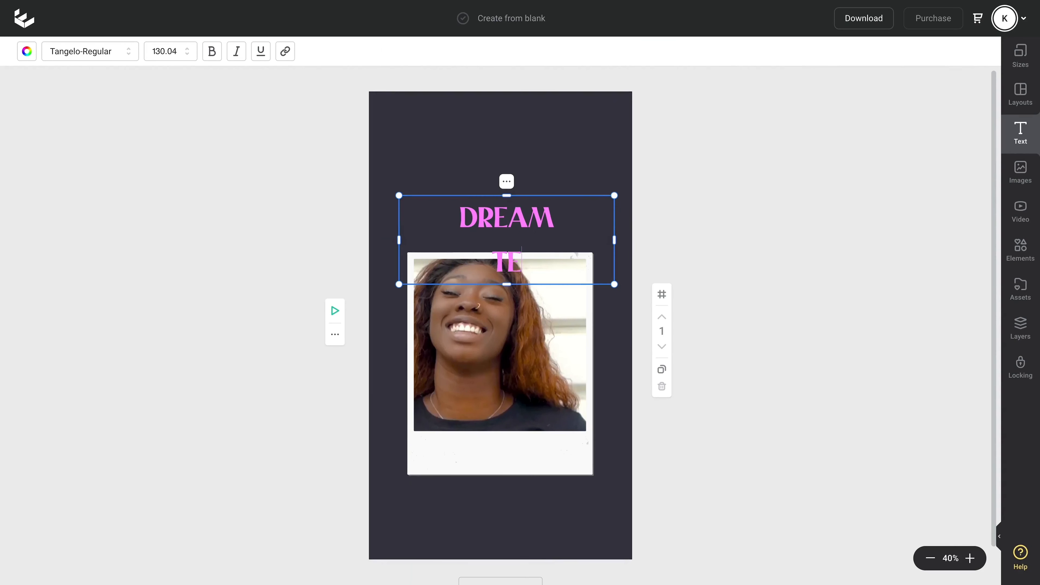
- Tighten the DREAM TEAM heading's line spacing, then enlarge and centre it on two lines directly above the polaroid
left_click(335, 162)
left_click(491, 221)
left_click(335, 52)
left_click_drag(337, 139, 311, 139)
left_click_drag(400, 209, 501, 210)
left_click_drag(500, 196, 435, 180)
left_click_drag(601, 209, 574, 195)
left_click(785, 184)
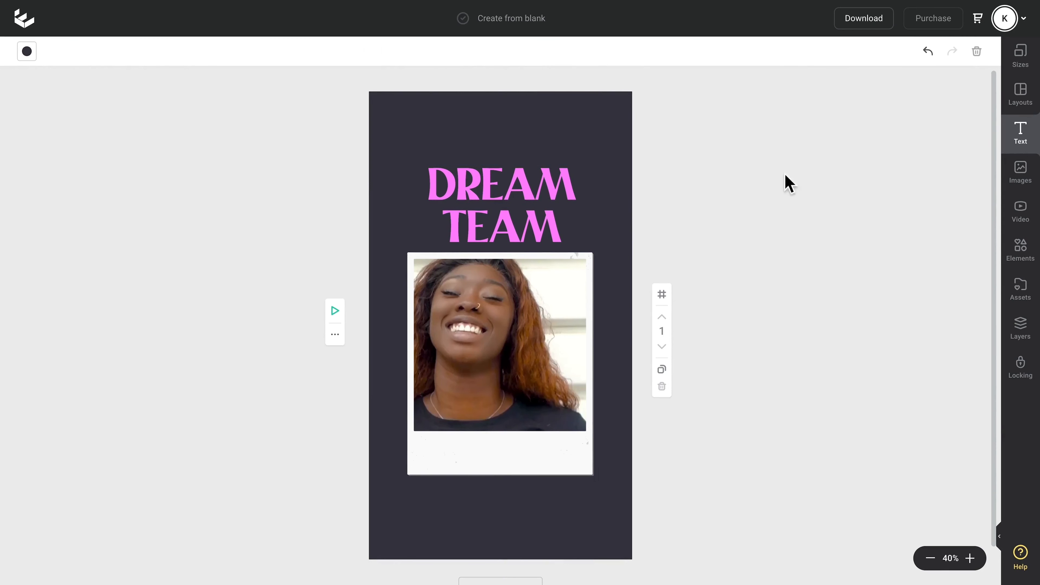
- Add a second text box centred above the DREAM TEAM heading and colour it off-white, #FAFAFA
left_click(1021, 132)
left_click(955, 62)
left_click_drag(437, 333, 436, 153)
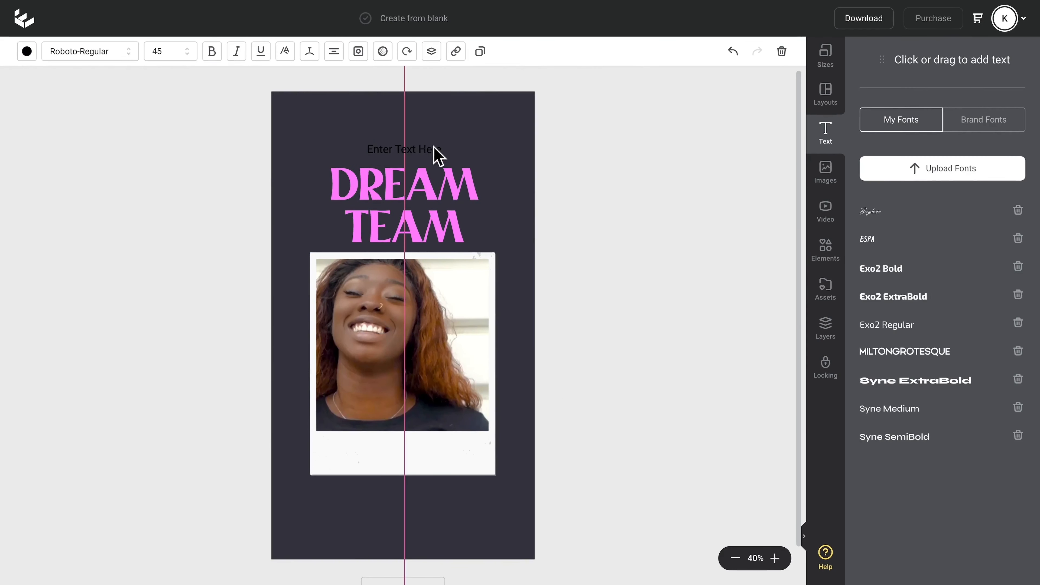
left_click(26, 51)
left_click(93, 102)
- Set the small upper text to the Livvic Black font and replace its placeholder with MEET THE
left_click(102, 52)
type("LIVV")
left_click(76, 157)
double_click(404, 149)
type("MEET THE")
left_click(600, 203)
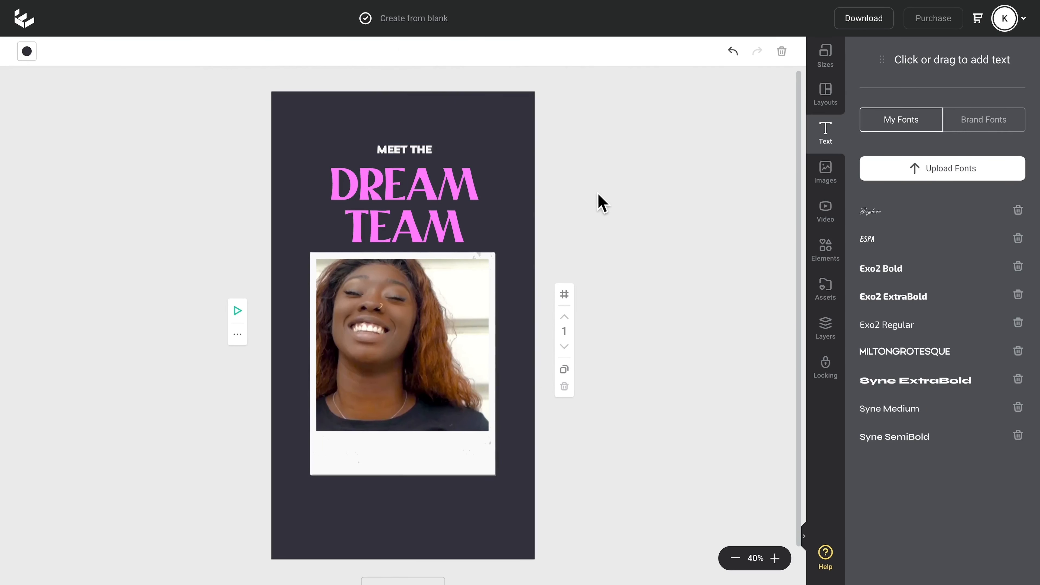
- Duplicate the MEET THE text onto the polaroid's lower white border and recolour the copy with the dark background colour
left_click(440, 153)
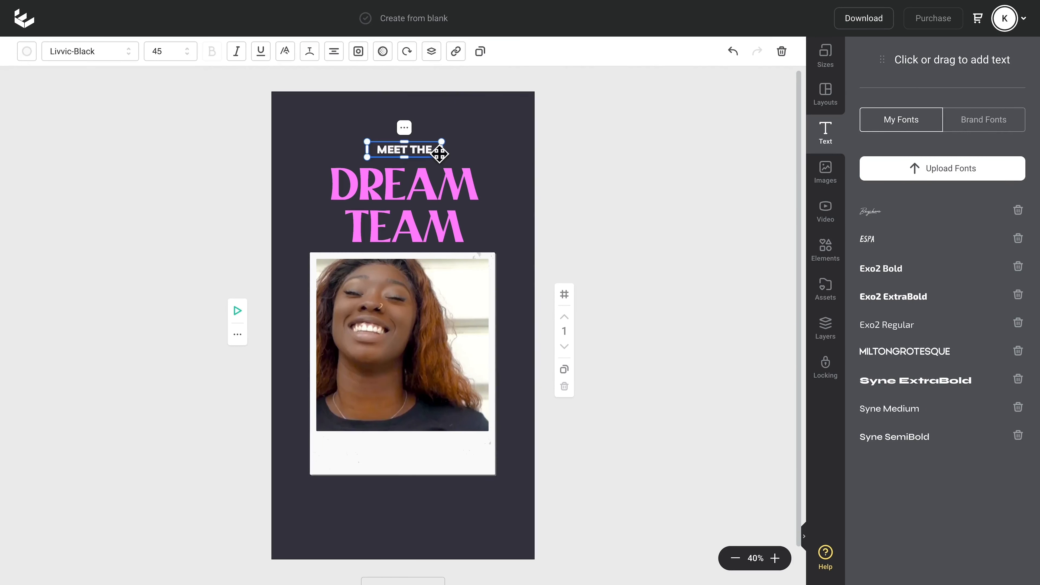
left_click(480, 51)
left_click_drag(446, 169, 425, 453)
left_click(27, 52)
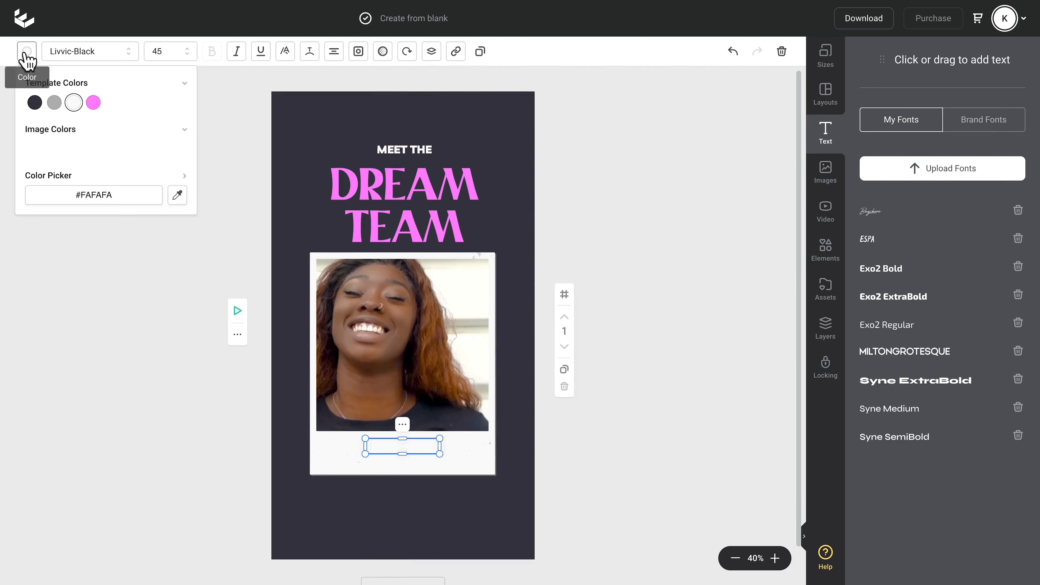
left_click(34, 102)
- Replace the copied text with the team member's full name and a second line HEAD OF MARKETING, widening the box to fit
double_click(424, 450)
type("CARLEE THOMAS")
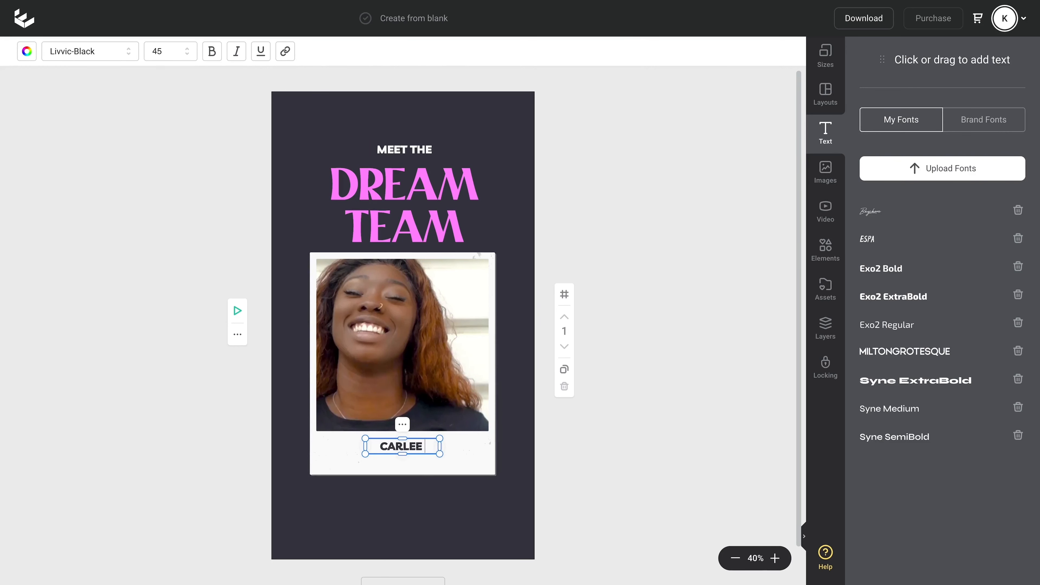
left_click_drag(440, 454, 483, 455)
left_click_drag(361, 454, 325, 455)
type("HEAD OF MARKETING")
- Set the HEAD OF MARKETING line to Livvic Regular at size 30
left_click_drag(467, 462, 346, 463)
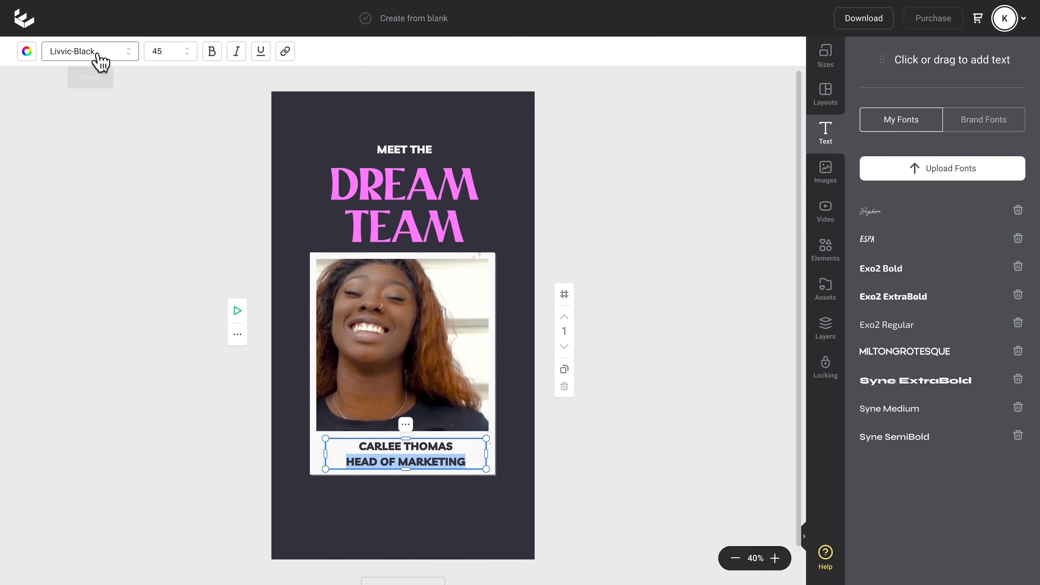
left_click(94, 52)
type("liv")
left_click(92, 140)
left_click(168, 51)
left_click(191, 238)
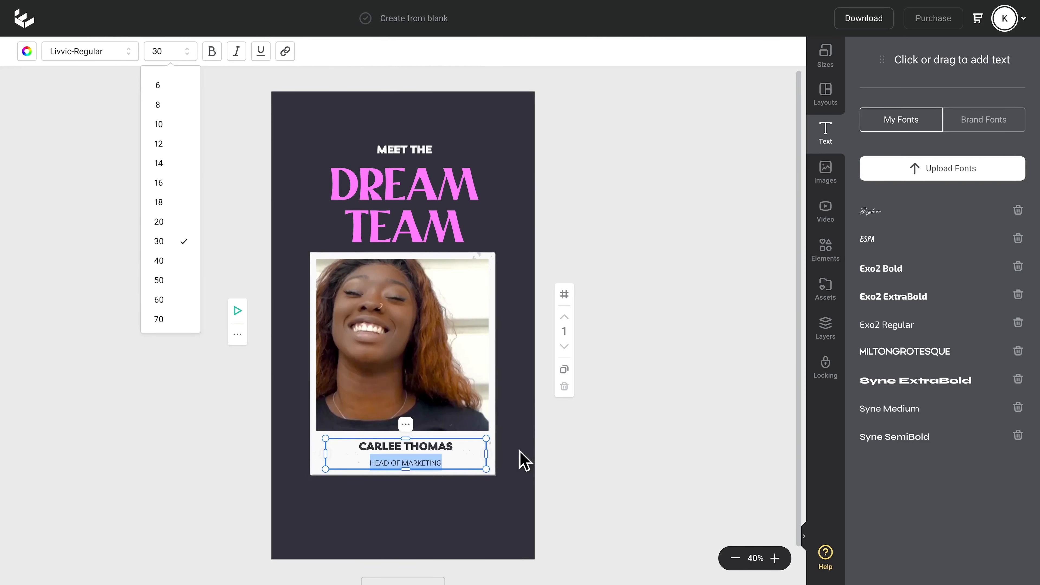
- Adjust the caption's line spacing and enlarge it within the polaroid's lower white border
key("Escape")
left_click(334, 51)
left_click(462, 471)
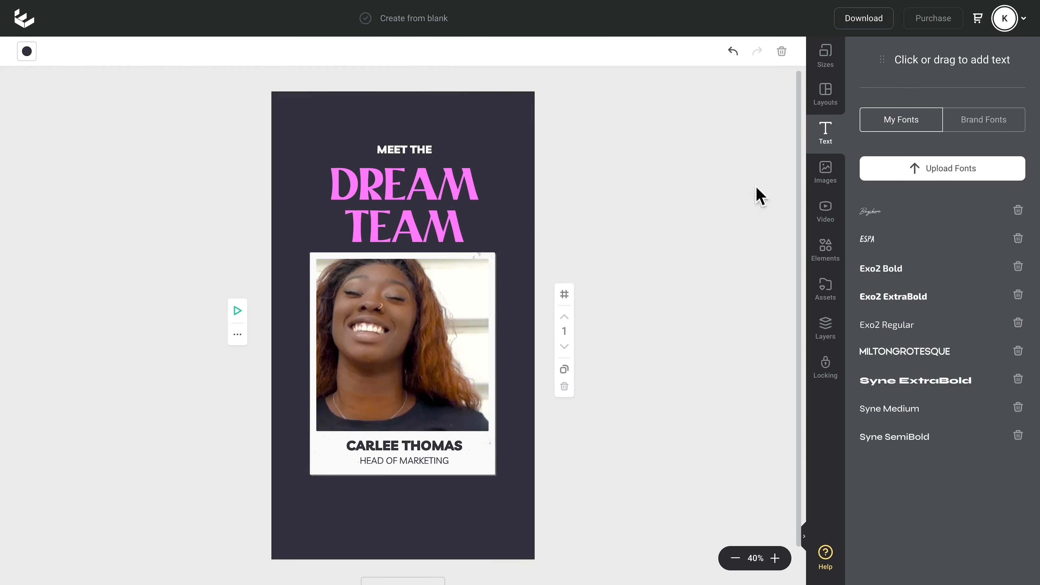
- Search the stock images for Paper and add the Torn Lined Paper image to the page
left_click(825, 172)
left_click(1010, 102)
left_click(989, 130)
left_click(907, 104)
type("Paper")
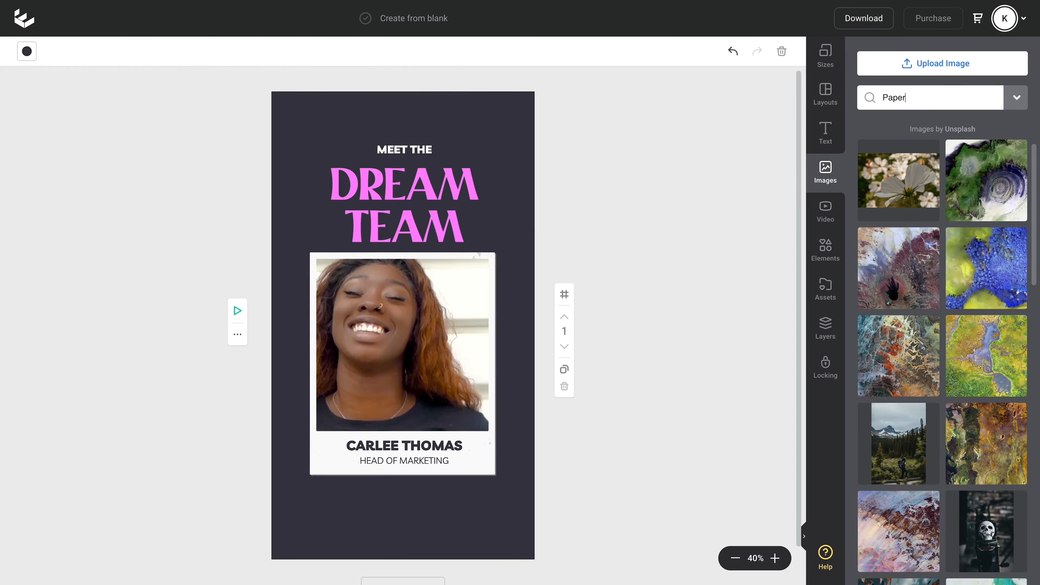
key("Return")
scroll(940, 262, "down", 5)
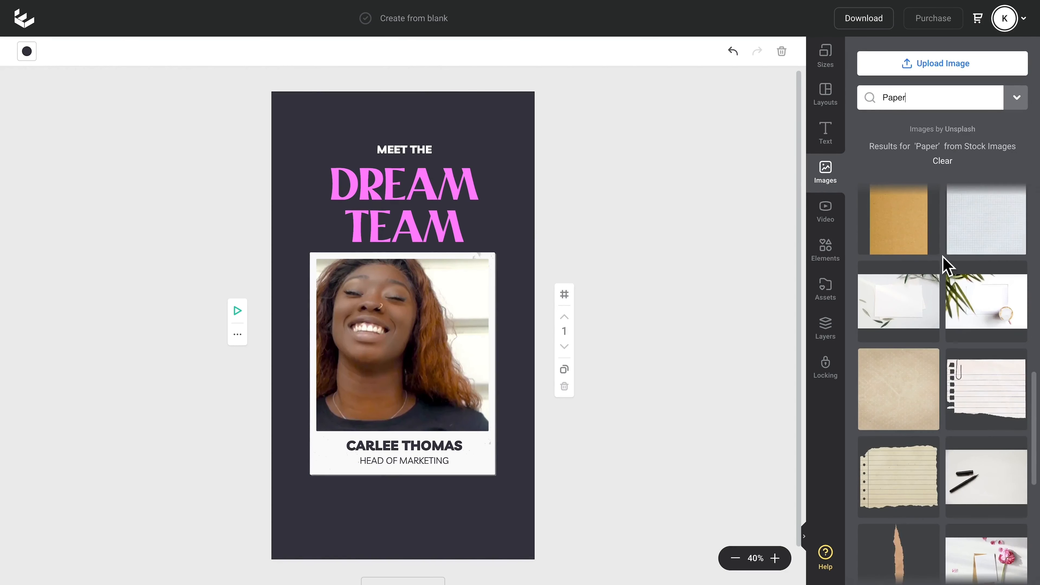
scroll(946, 266, "down", 8)
left_click(992, 451)
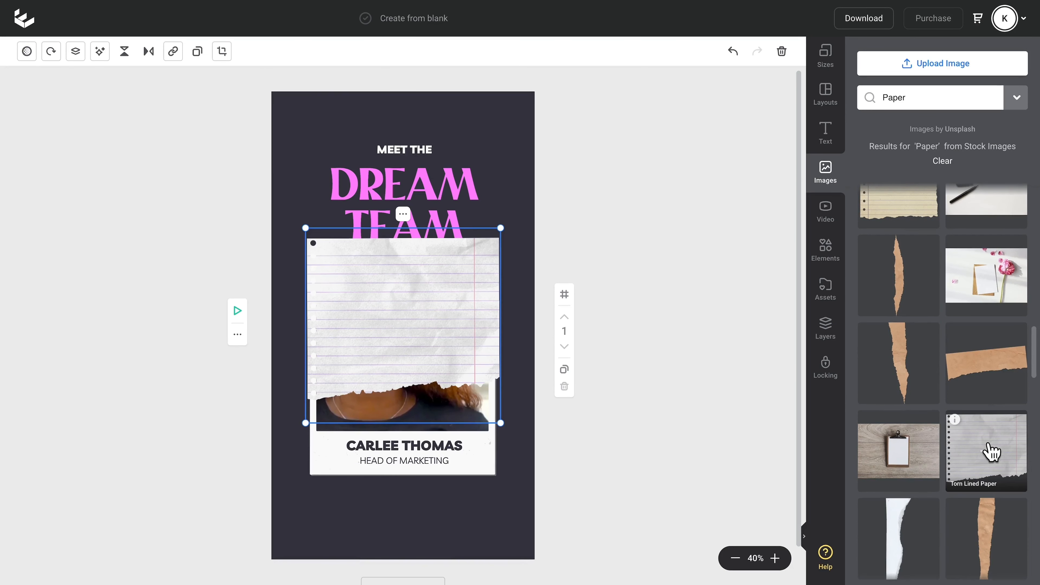
- Send the Torn Lined Paper image to the back, behind the polaroid and all text layers
left_click(826, 328)
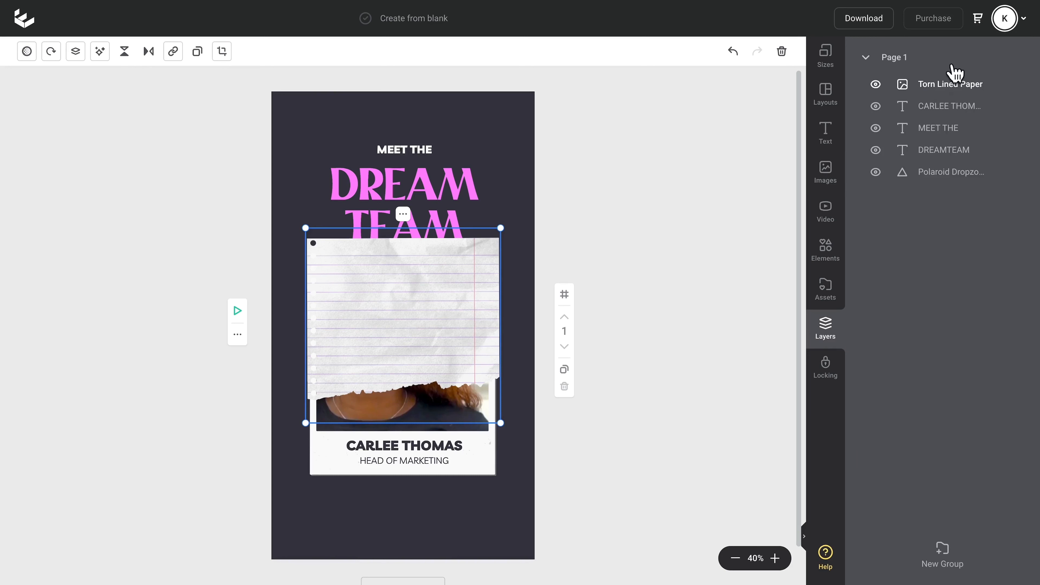
mouse_move(946, 79)
left_mouse_down()
mouse_move(965, 167)
mouse_move(954, 184)
mouse_move(940, 174)
mouse_move(971, 109)
mouse_move(955, 77)
left_mouse_up()
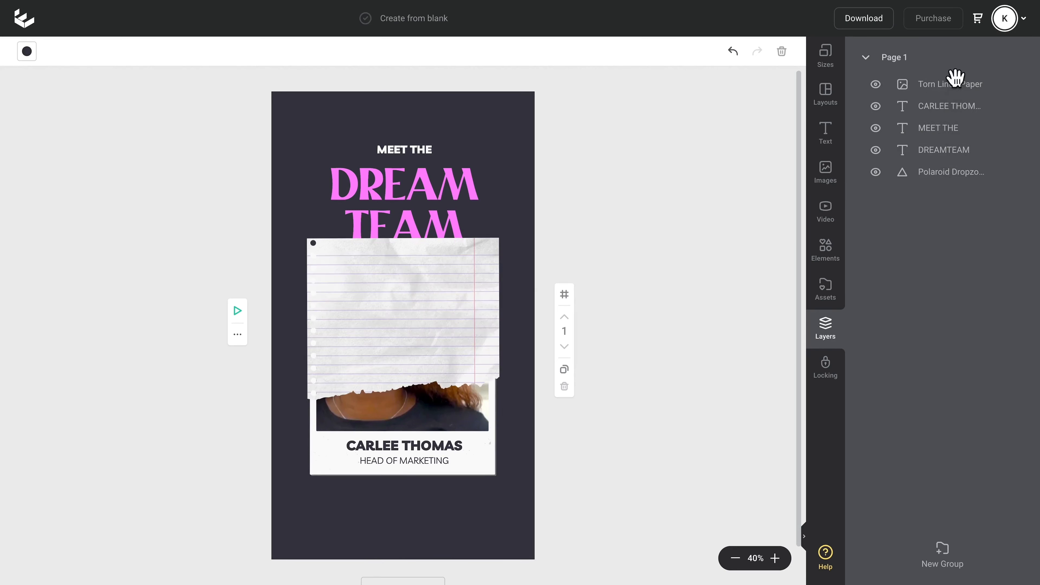
left_click(477, 271)
right_click(473, 269)
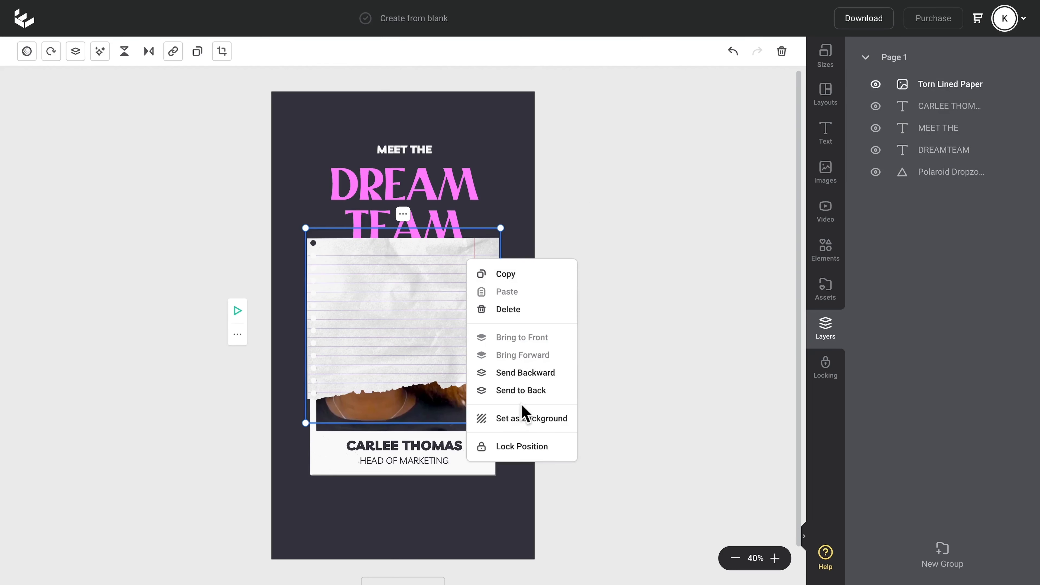
left_click(522, 390)
- Enlarge the torn paper, rotate it to 3 and position it so its edges show on both sides of the polaroid
left_click_drag(507, 427, 525, 446)
left_click_drag(314, 446, 282, 465)
left_click(50, 51)
left_click_drag(69, 86, 75, 97)
left_click_drag(527, 286, 522, 306)
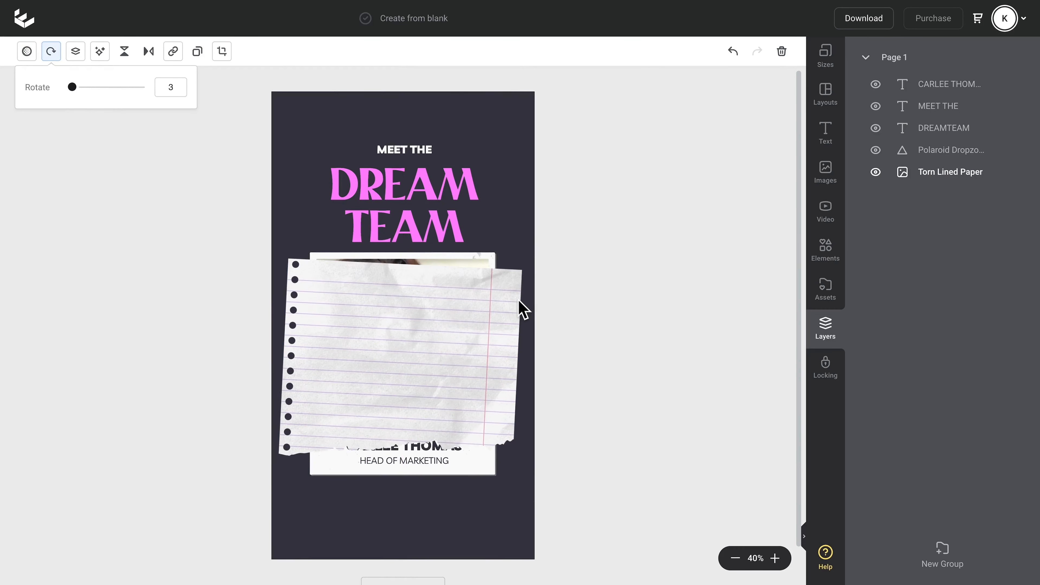
left_click(516, 213)
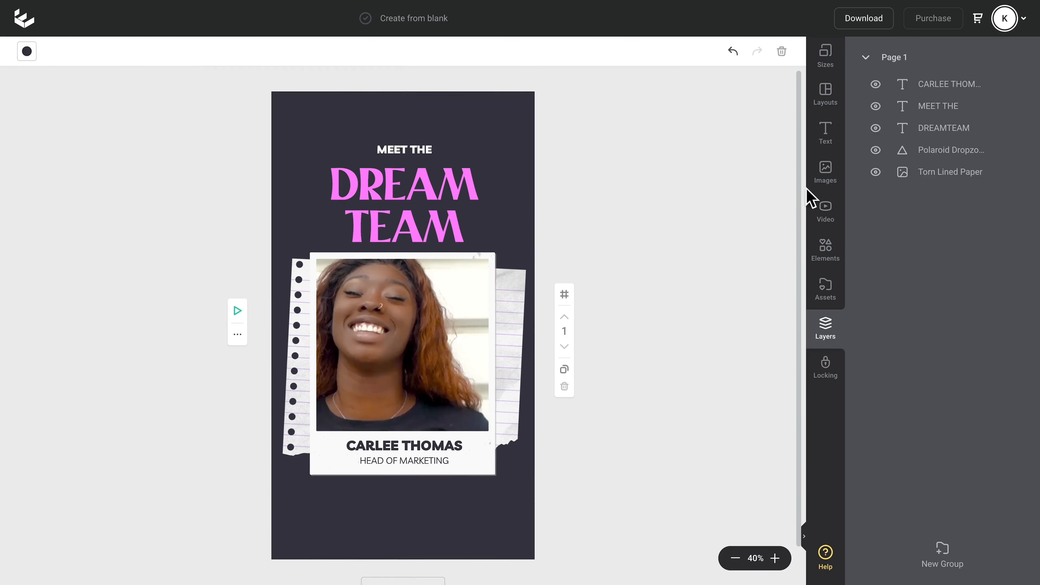
- Search the stock images for tape, place Wrinkled Tape on the polaroid's upper edge and lower its opacity
left_click(826, 172)
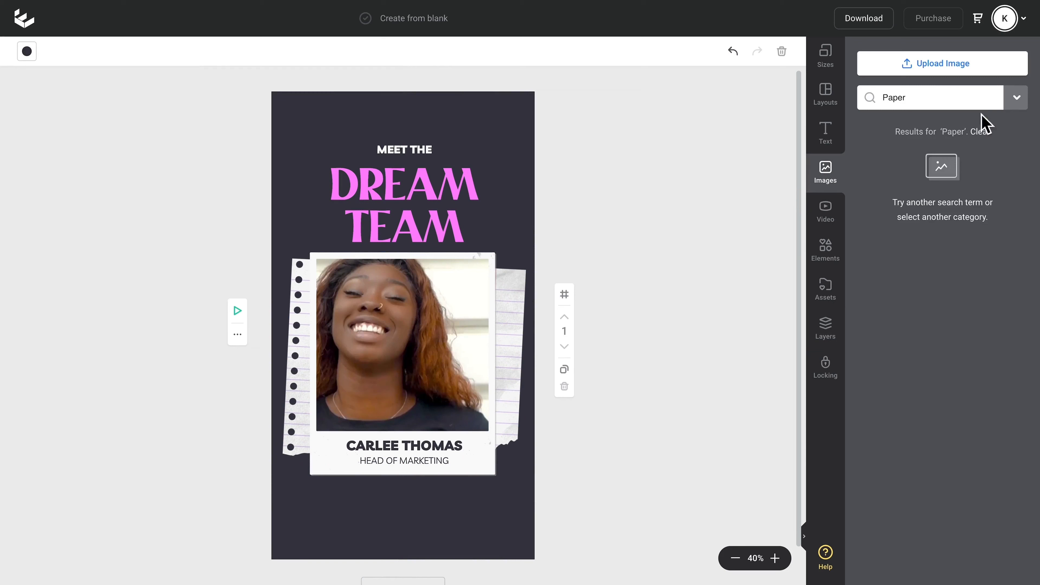
left_click(1019, 99)
left_click(994, 132)
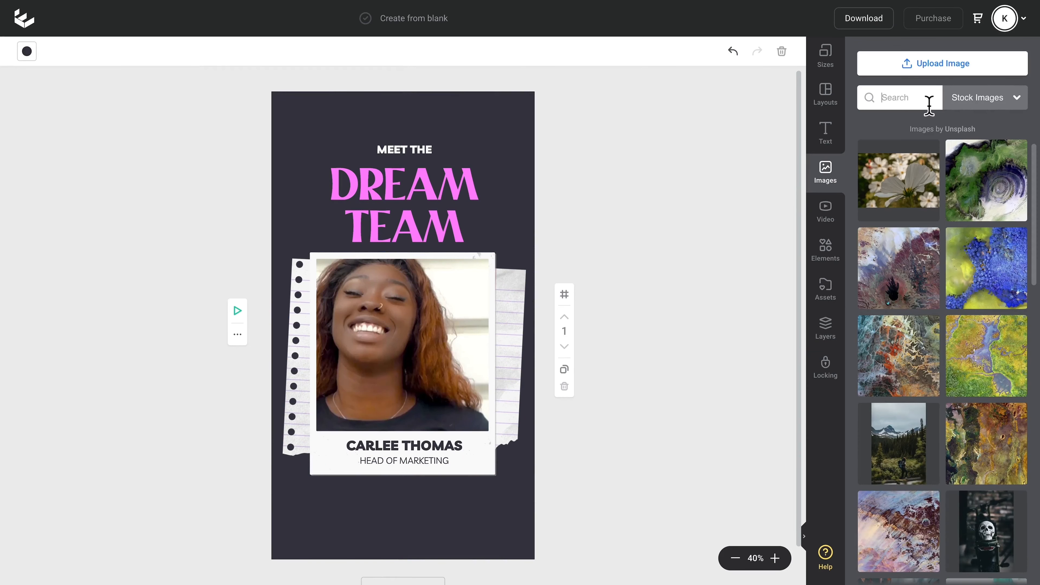
type("tape")
key("Return")
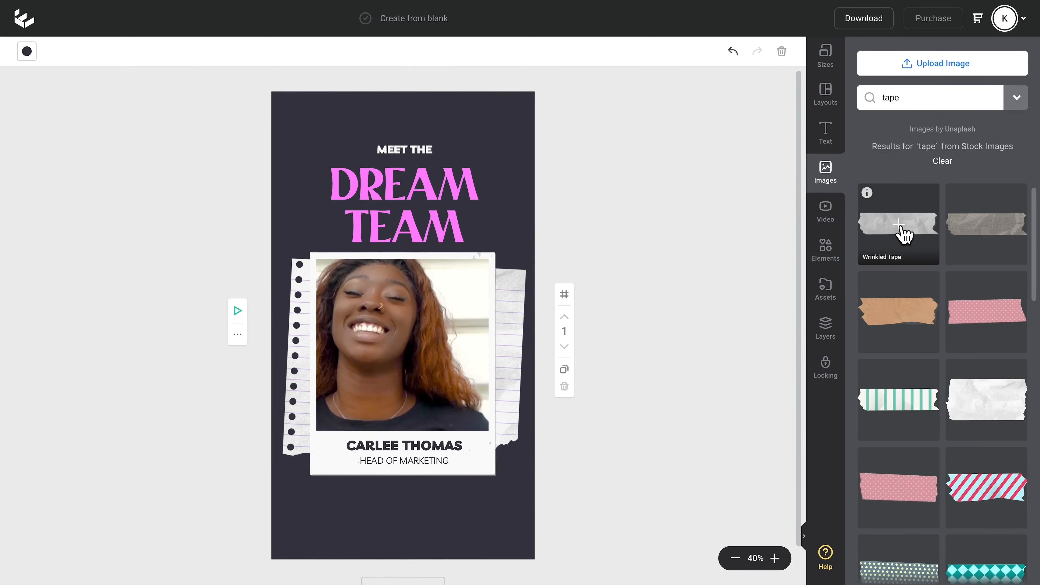
left_click(901, 231)
left_click_drag(501, 299, 418, 256)
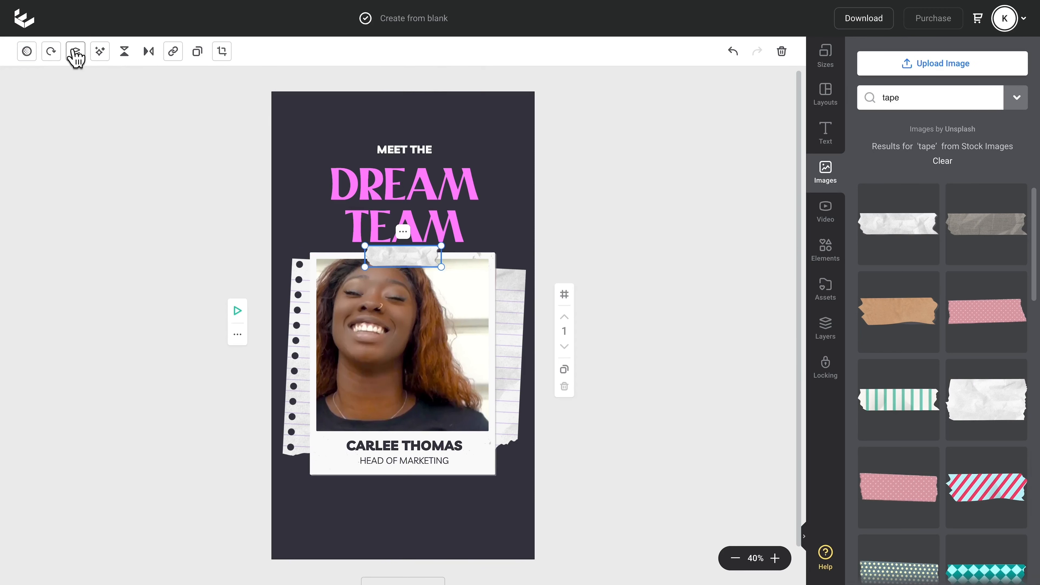
left_click(28, 51)
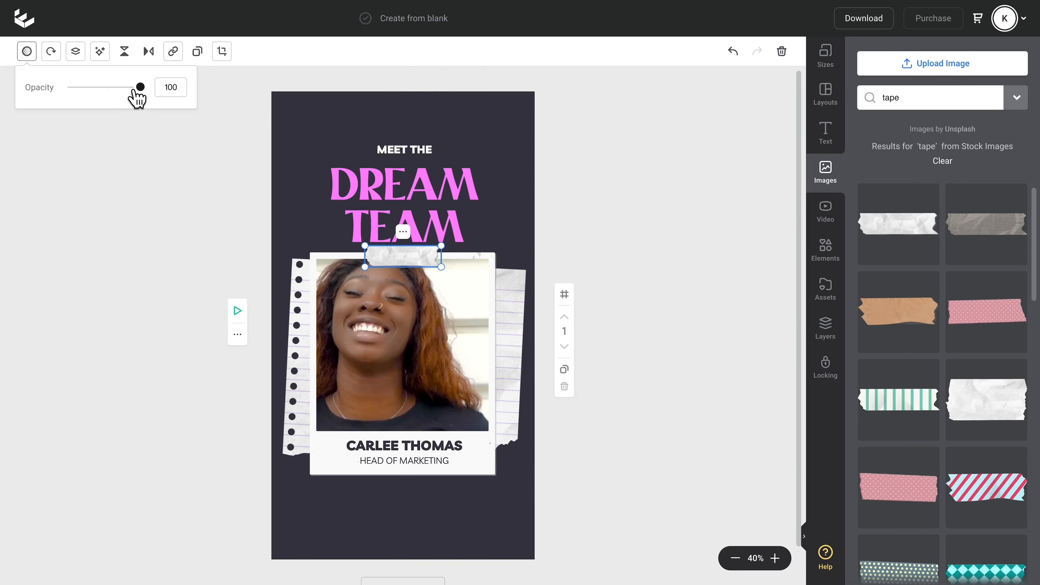
left_click_drag(140, 88, 119, 87)
- Move the MEET THE and DREAM TEAM headings together slightly upward, clear of the tape
left_click(430, 204)
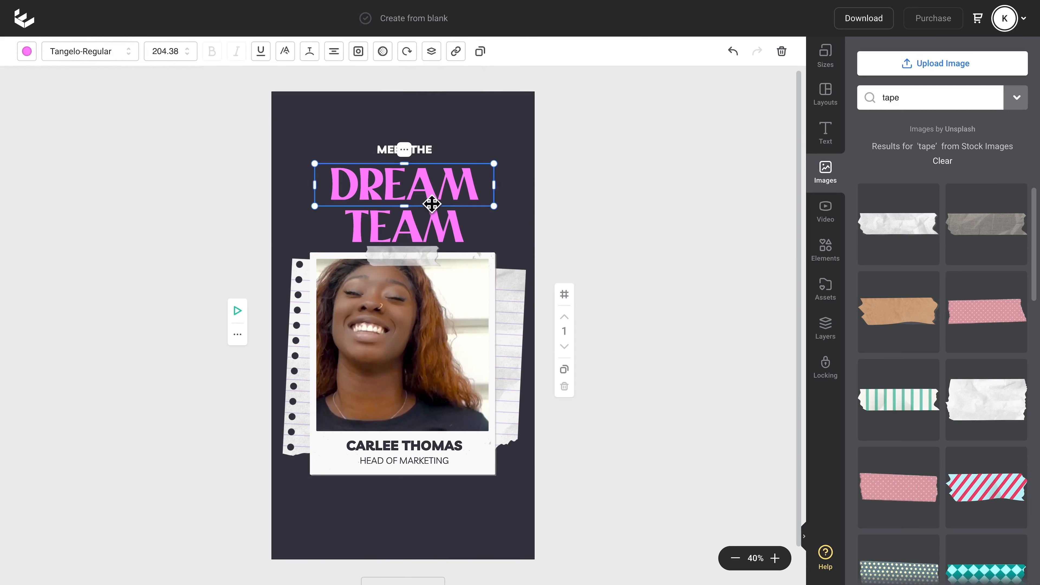
left_click(436, 157, "shift")
left_click_drag(438, 159, 435, 153)
left_click(519, 163)
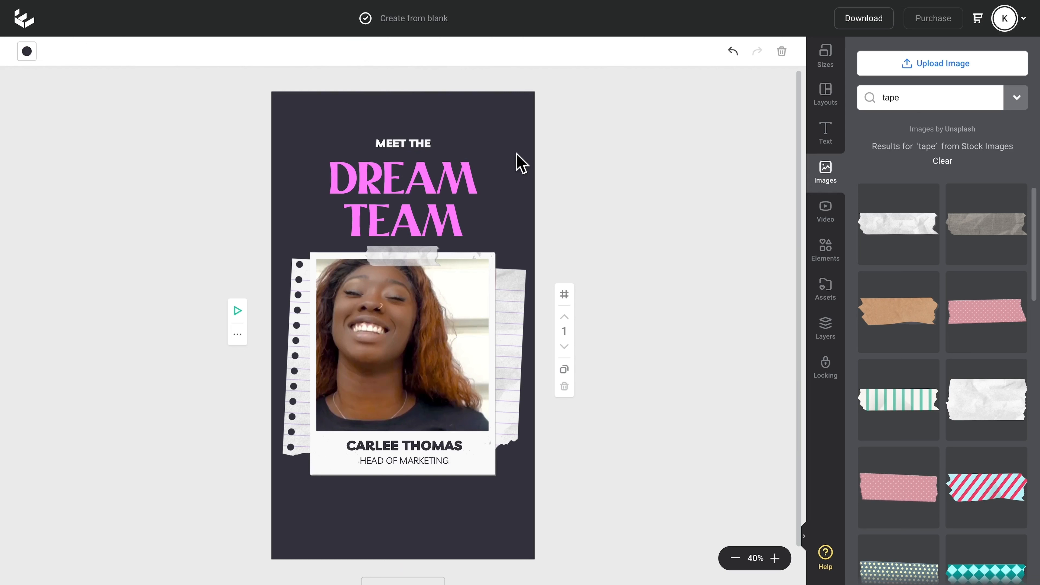
- Search the graphic elements for grid, add the red open square grid and enlarge it to cover the whole page
left_click(824, 259)
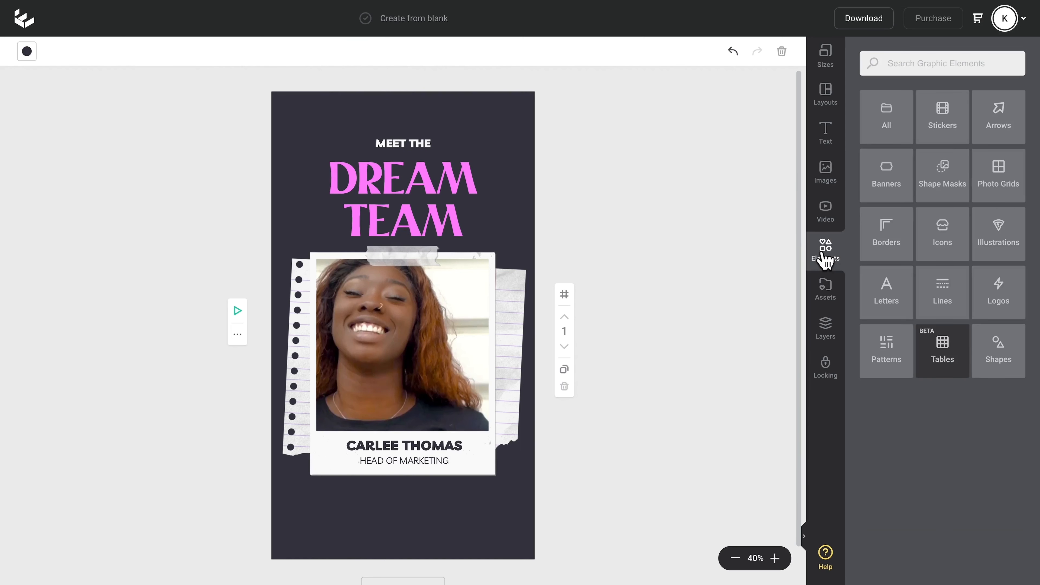
type("grid")
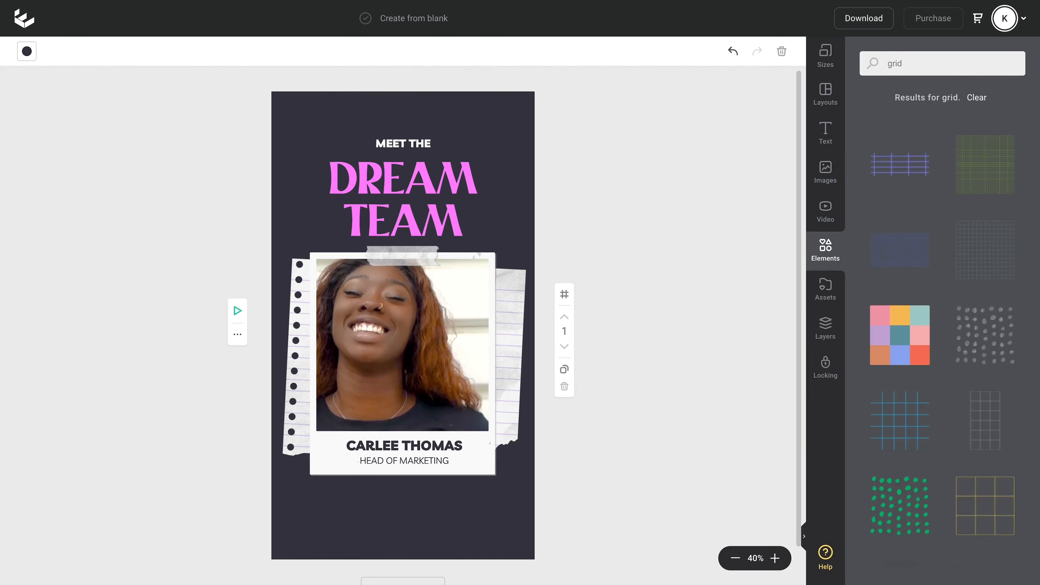
scroll(996, 306, "down", 5)
left_click(982, 402)
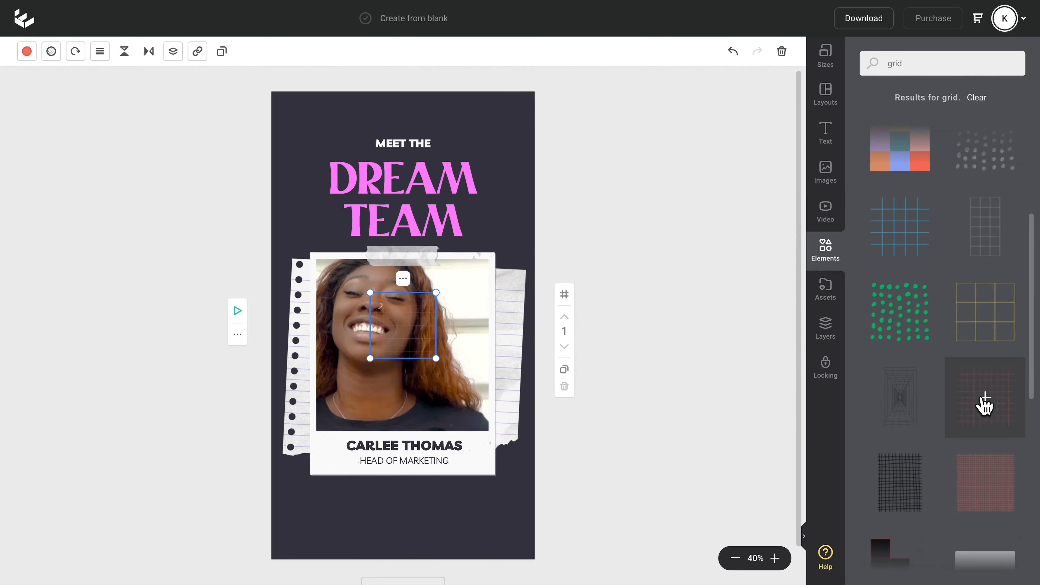
left_click_drag(436, 293, 637, 92)
left_click_drag(370, 358, 160, 561)
left_click_drag(640, 95, 644, 87)
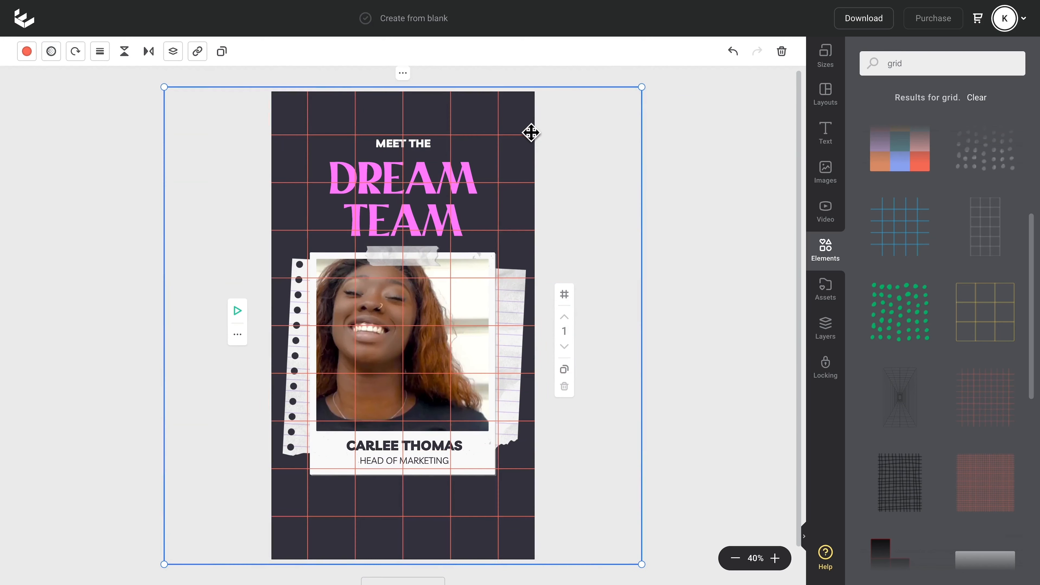
- Recolor the grid white, set its opacity to 19 and send it to the back behind all other elements
left_click(26, 51)
left_click(73, 102)
left_click(51, 52)
left_click_drag(134, 89, 84, 92)
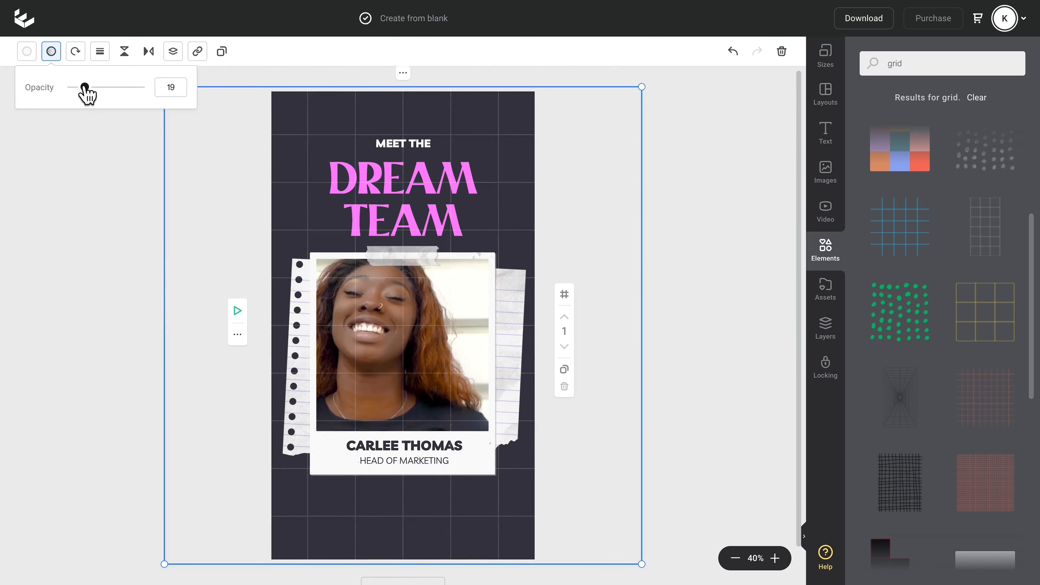
right_click(494, 126)
left_click(541, 250)
left_click(618, 175)
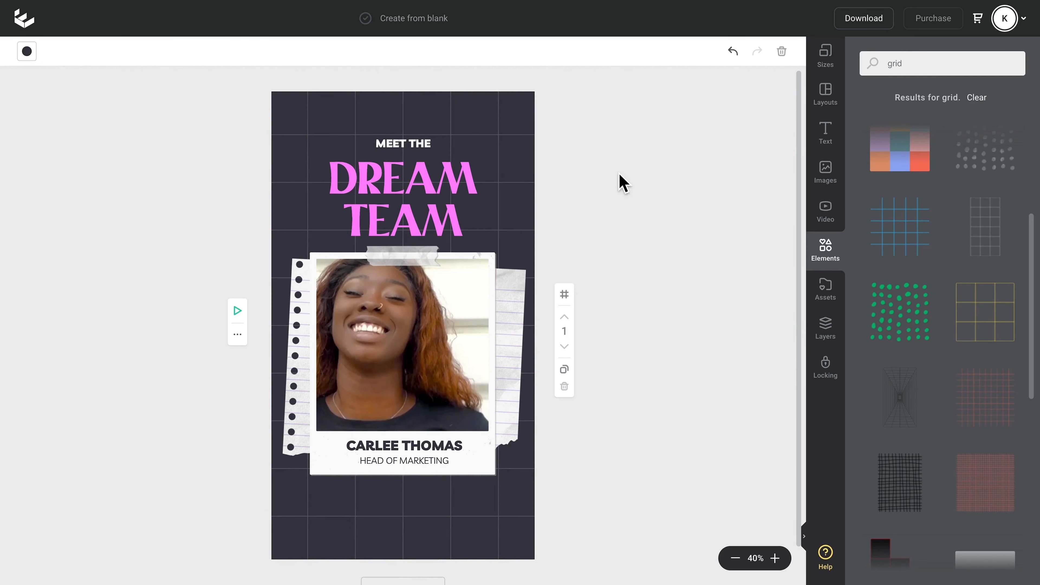
- Add the teal sparkle sticker at the page's upper-left corner and place a duplicate at the lower-right corner
left_click(977, 98)
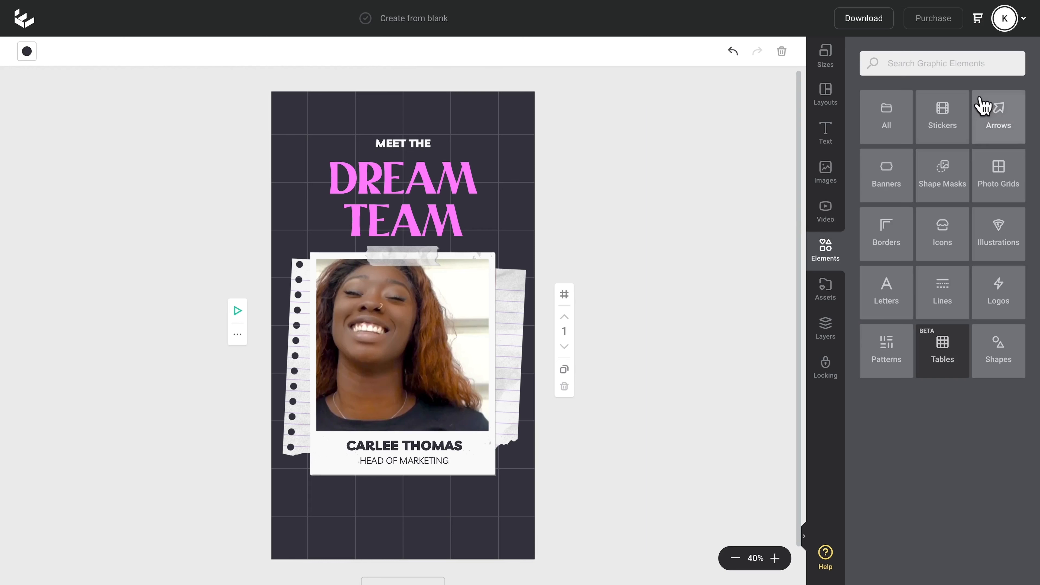
left_click(943, 119)
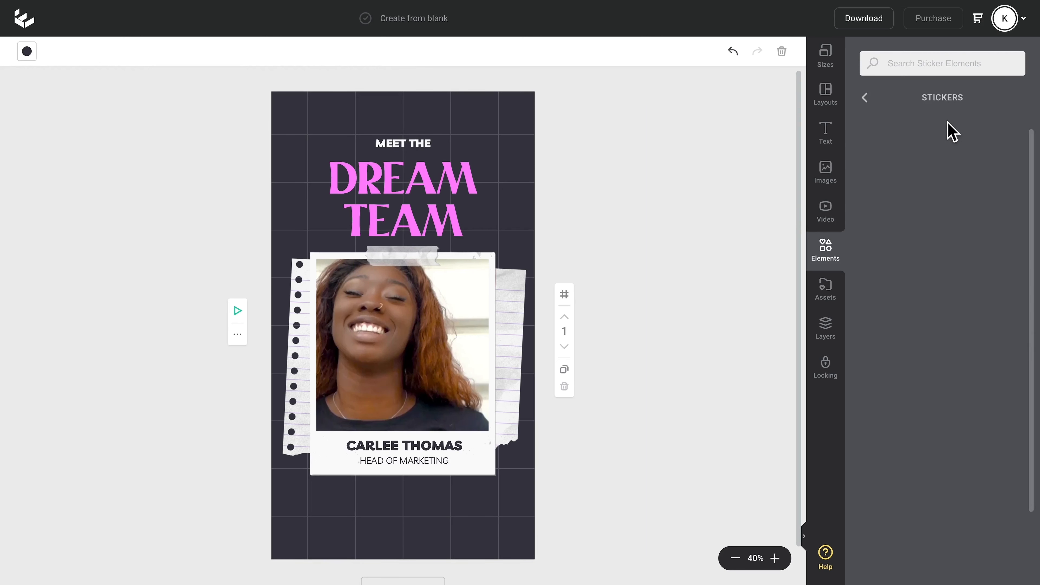
left_click_drag(605, 203, 356, 134)
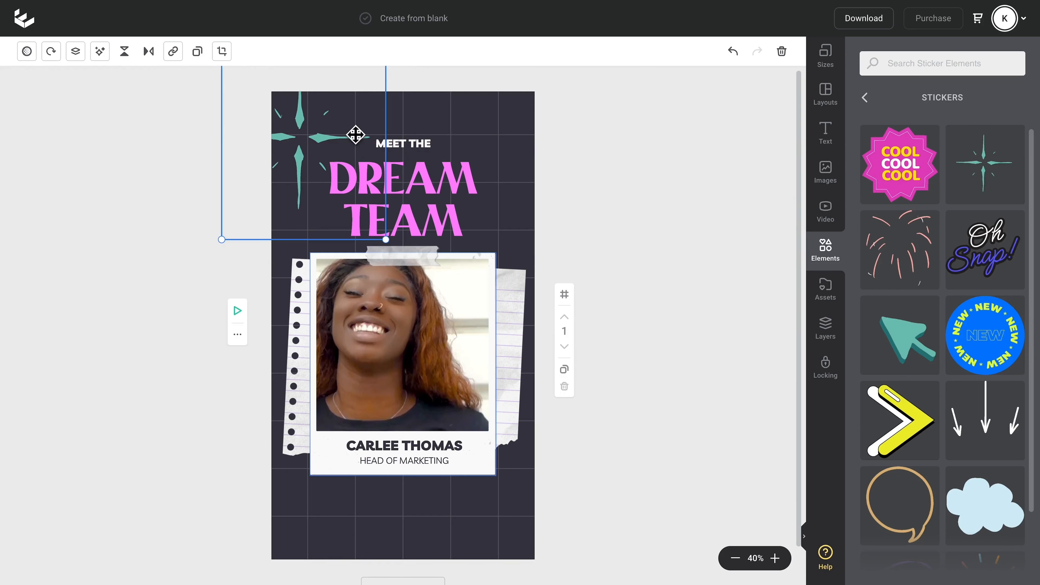
left_click(198, 51)
left_click_drag(313, 107, 512, 497)
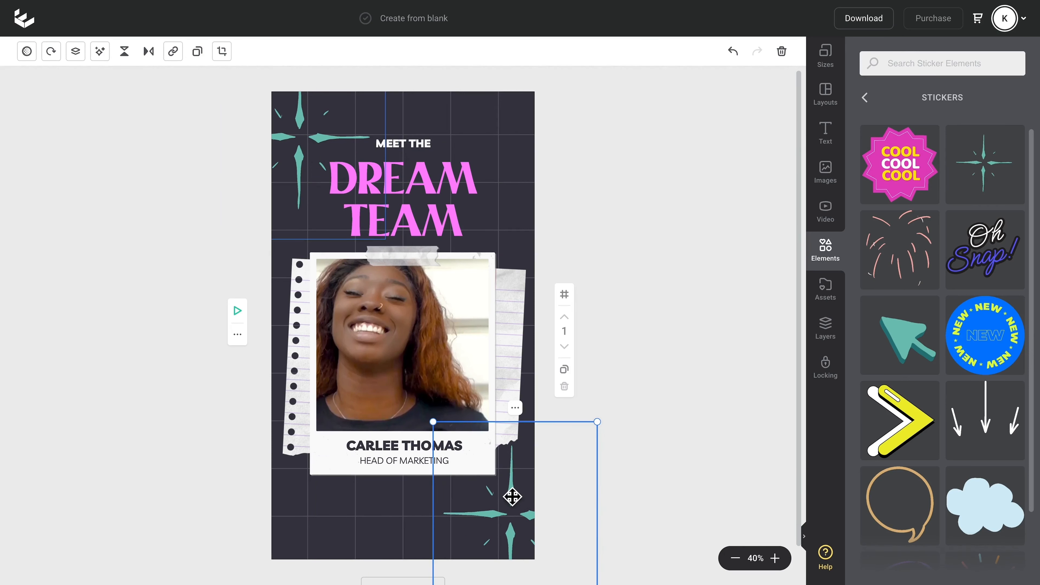
left_click(617, 477)
- Add a text box reading CLICK TO READ MORE below the polaroid and widen it to fit one line
left_click(825, 135)
left_click_drag(451, 305, 443, 513)
double_click(425, 542)
type("C")
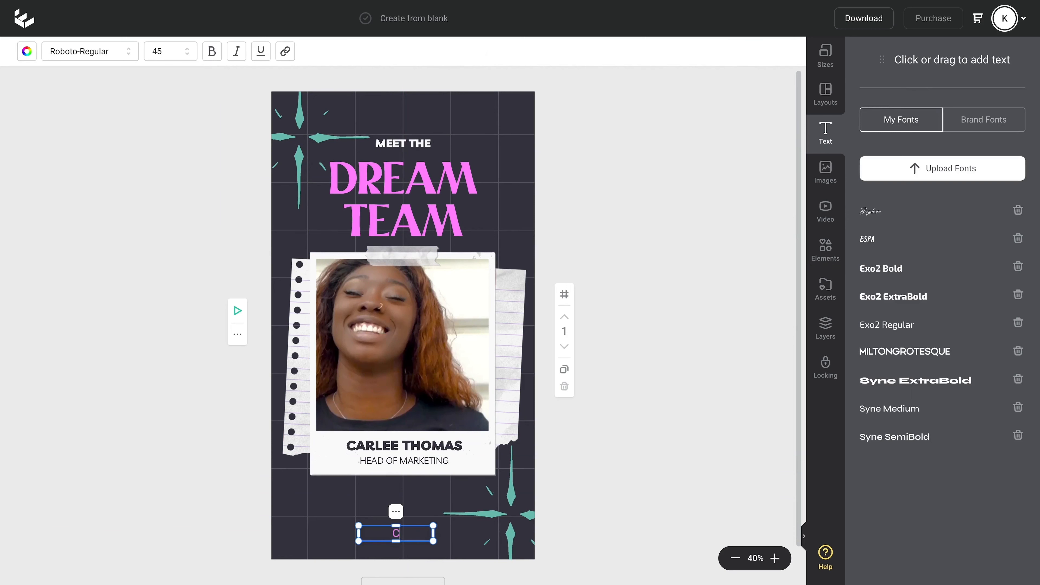
left_click_drag(436, 545, 479, 545)
left_click_drag(359, 543, 329, 545)
- Set the CLICK TO READ MORE text to Livvic Regular at size 30
left_click(88, 52)
left_click(92, 88)
type("liv")
left_click(77, 140)
left_click(189, 53)
left_click(159, 241)
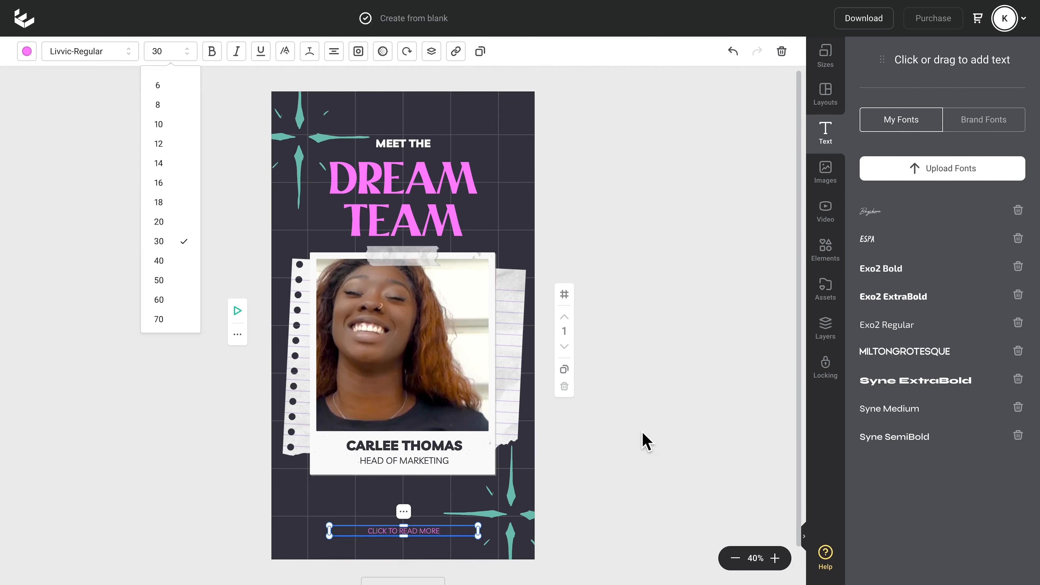
left_click(643, 441)
- Lower CLICK TO READ MORE slightly and center-align all the texts, tape, polaroid, torn paper and grid with each other
left_click(416, 542)
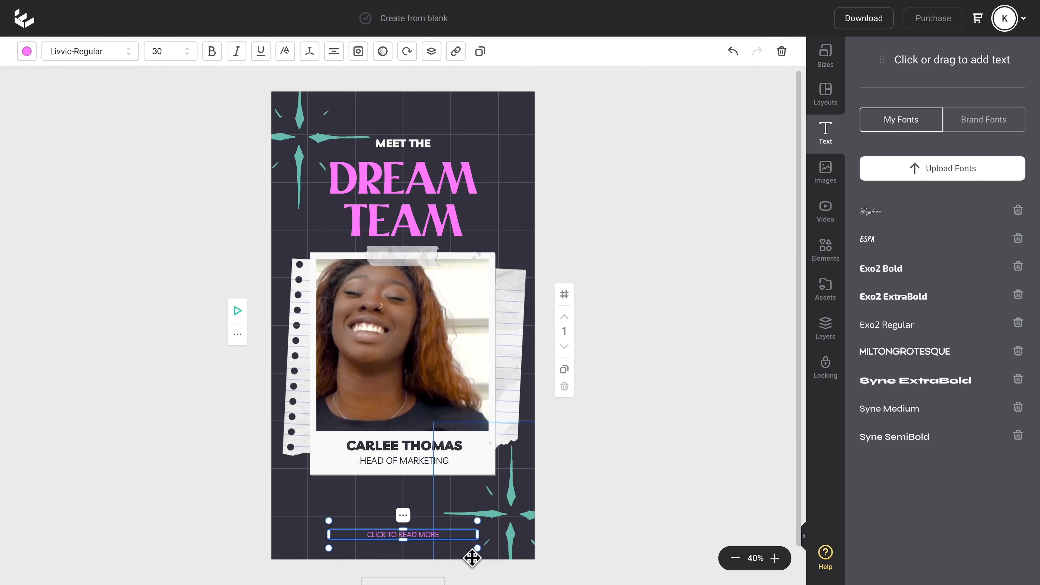
left_click(408, 459, "shift")
left_click(414, 258, "shift")
left_click(443, 192, "shift")
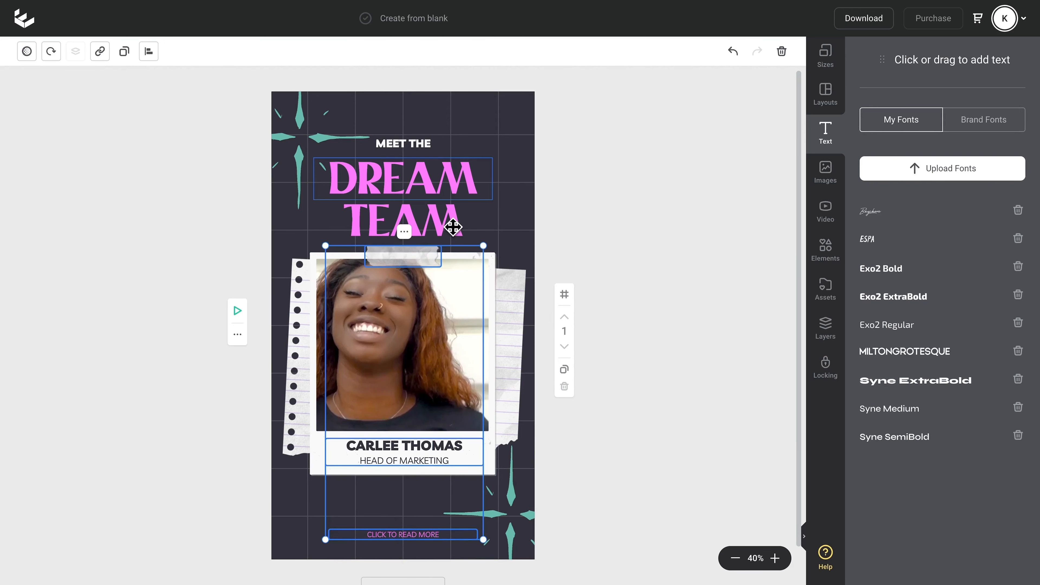
left_click(433, 148, "shift")
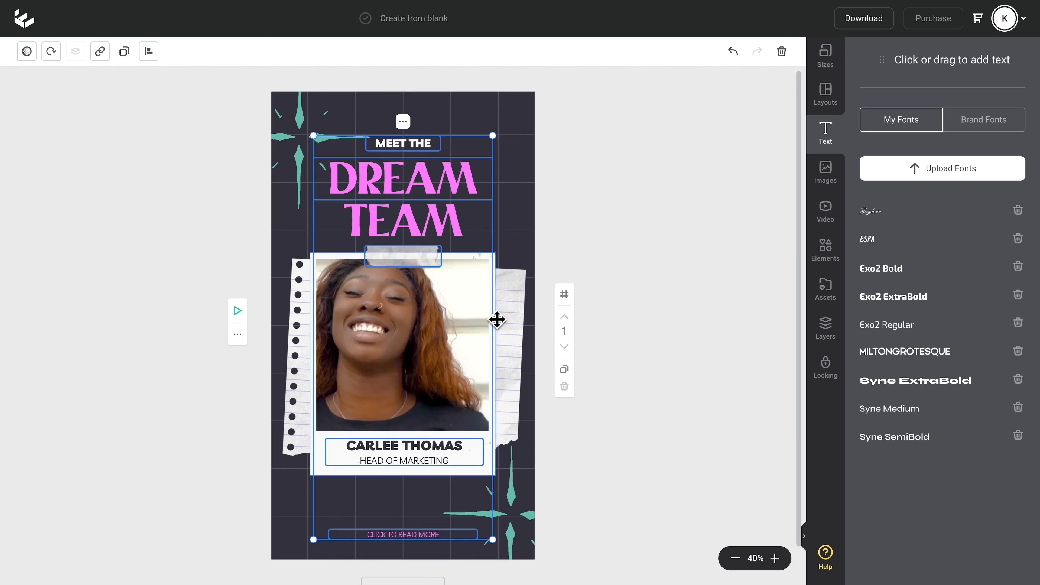
left_click(518, 314, "shift")
left_click(463, 122, "shift")
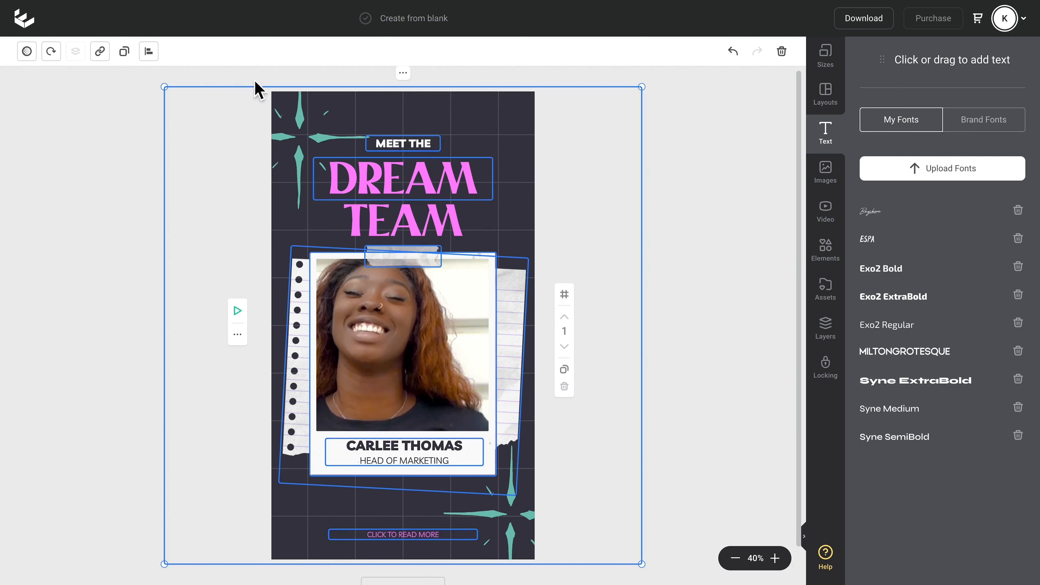
left_click(149, 51)
left_click(149, 88)
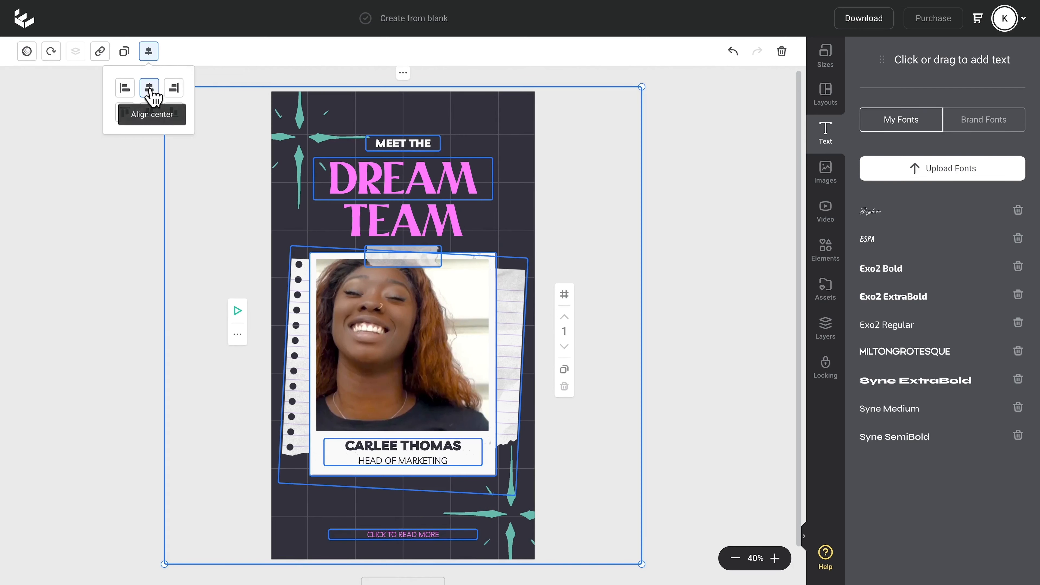
left_click(657, 147)
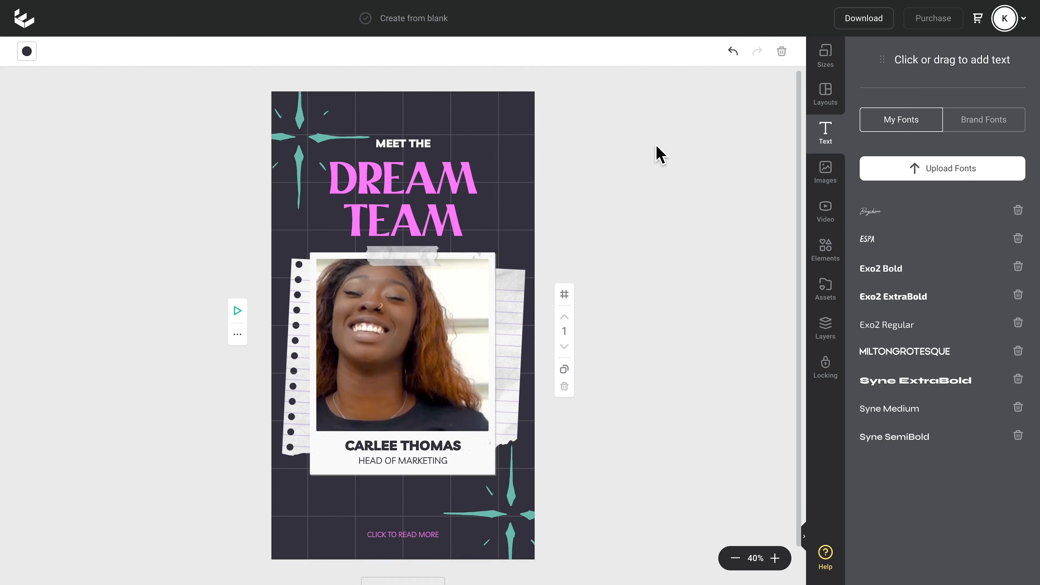
- Preview the page animation and rename the design DREAM TEAM
left_click(237, 310)
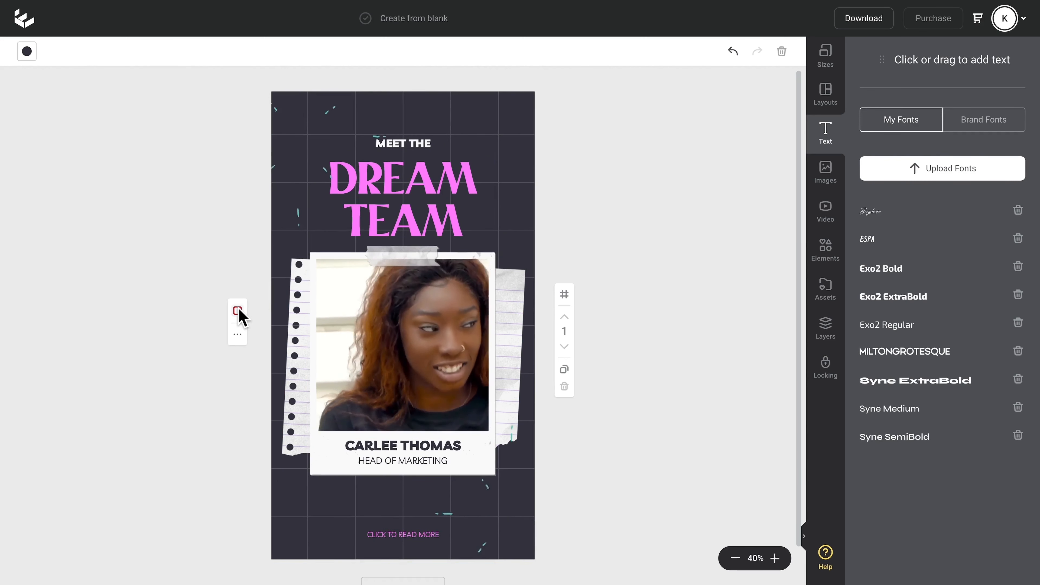
left_click(421, 18)
key("ctrl+a")
type("DREAM TEAM")
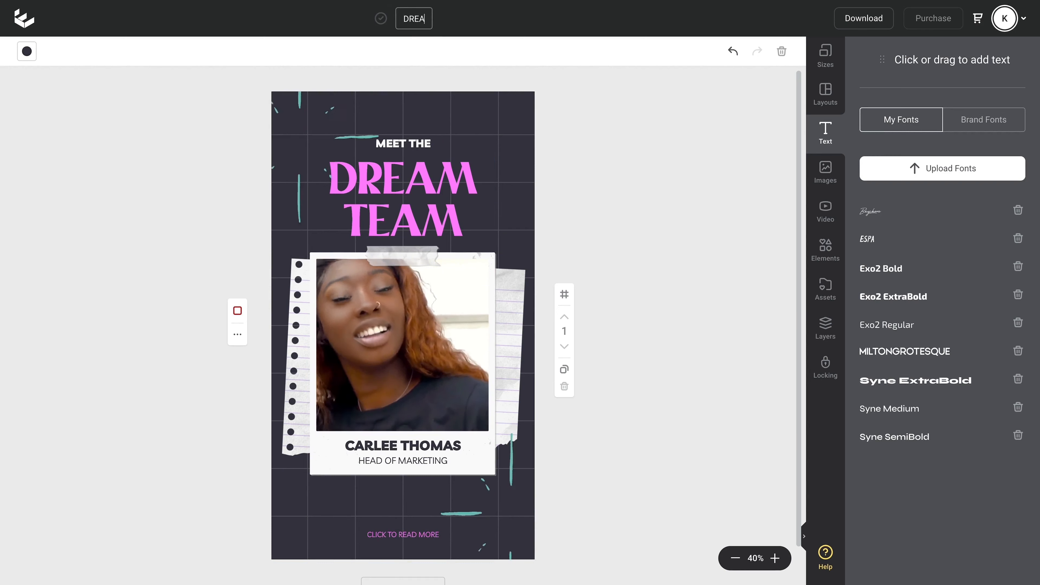
key("Return")
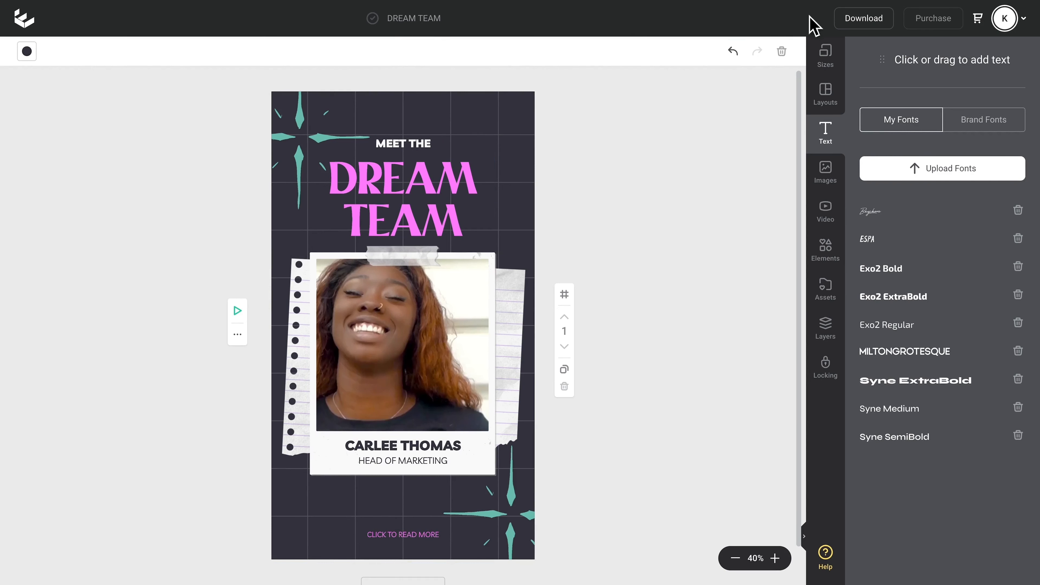
- Download all pages of the design as an MP4 file
left_click(861, 20)
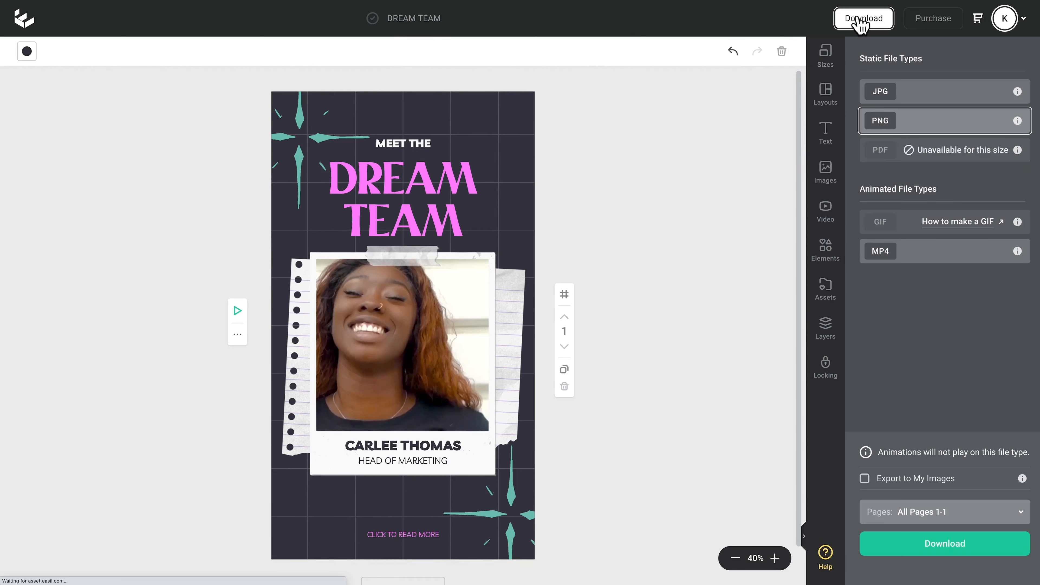
left_click(944, 255)
left_click(976, 559)
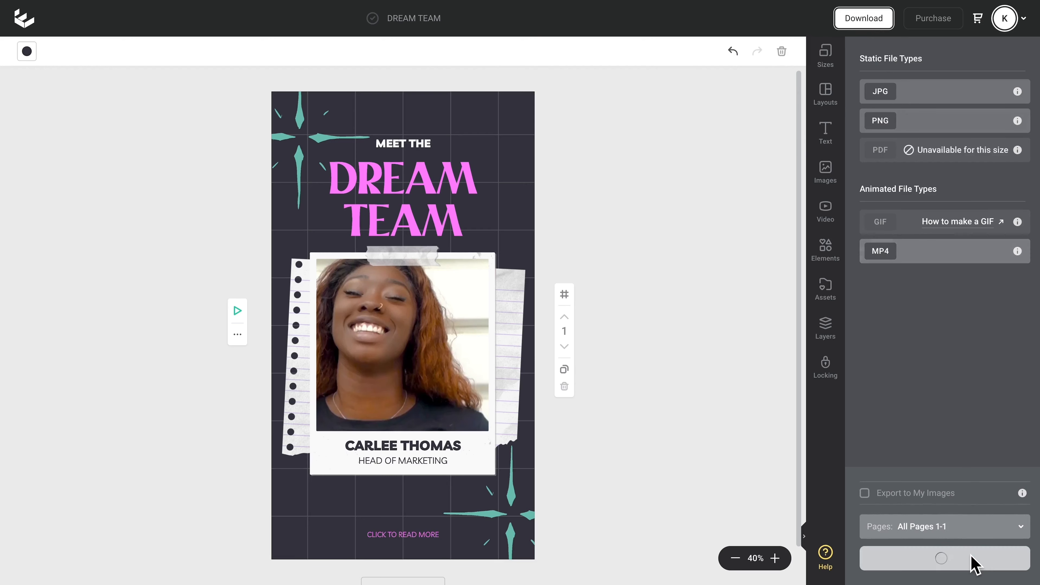